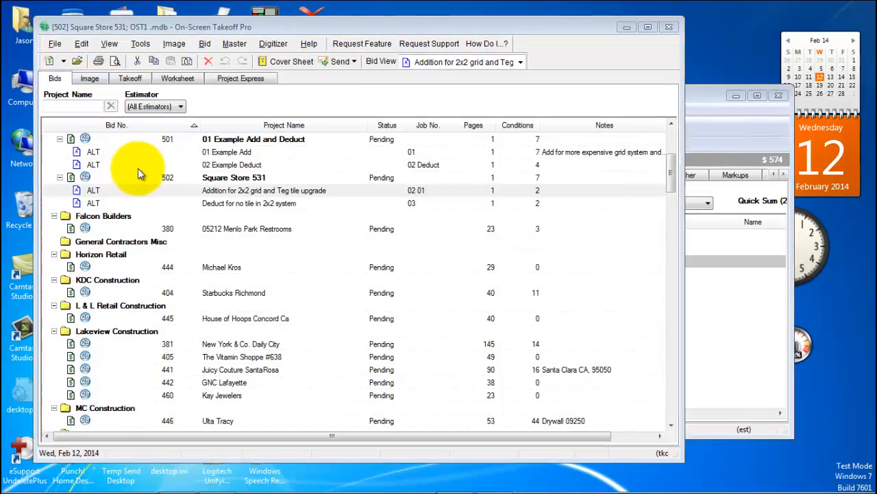
# Step: Open the Square Store 531 base bid's drawing in a maximized window with both ceiling areas in view
pyautogui.click(135, 177)
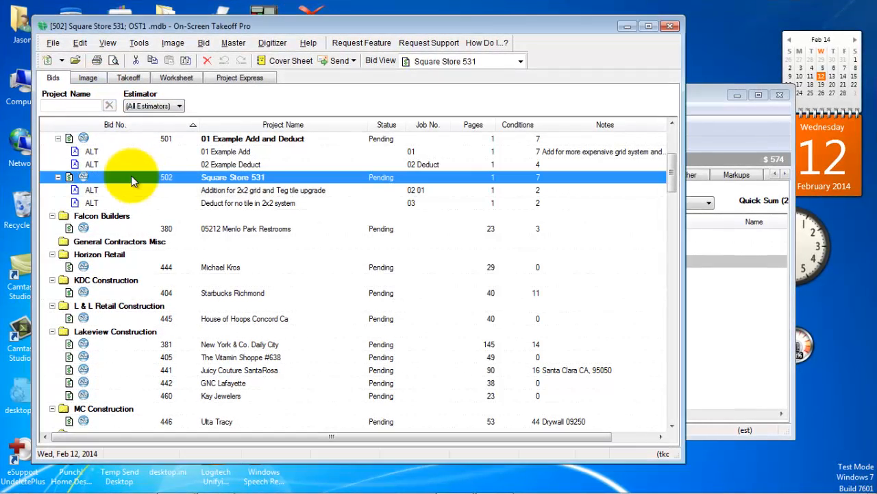
pyautogui.click(97, 79)
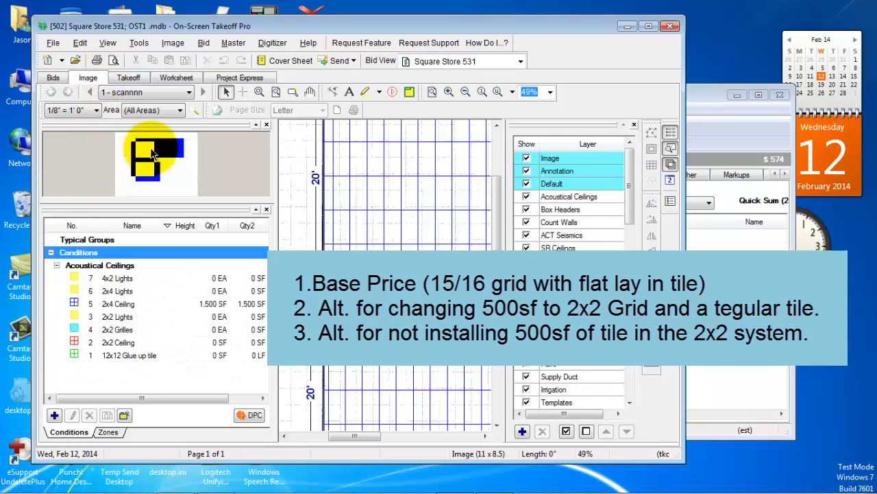
pyautogui.click(648, 26)
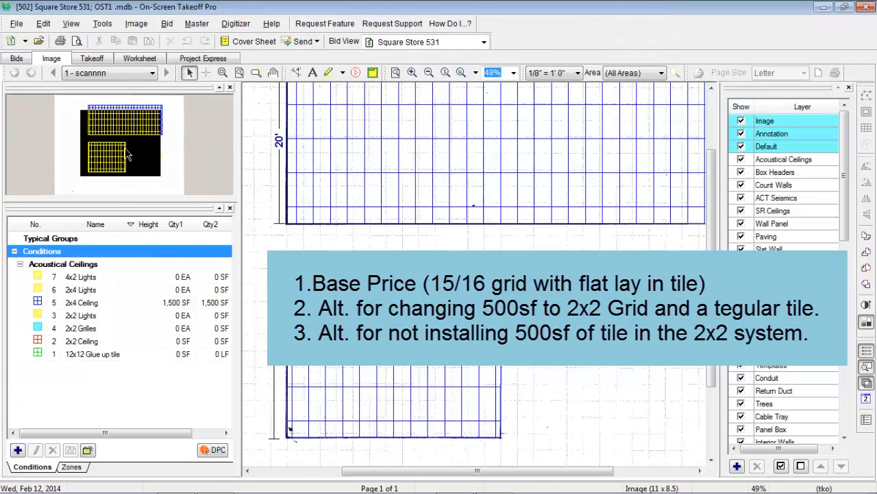
pyautogui.moveTo(113, 157); pyautogui.dragTo(116, 136)
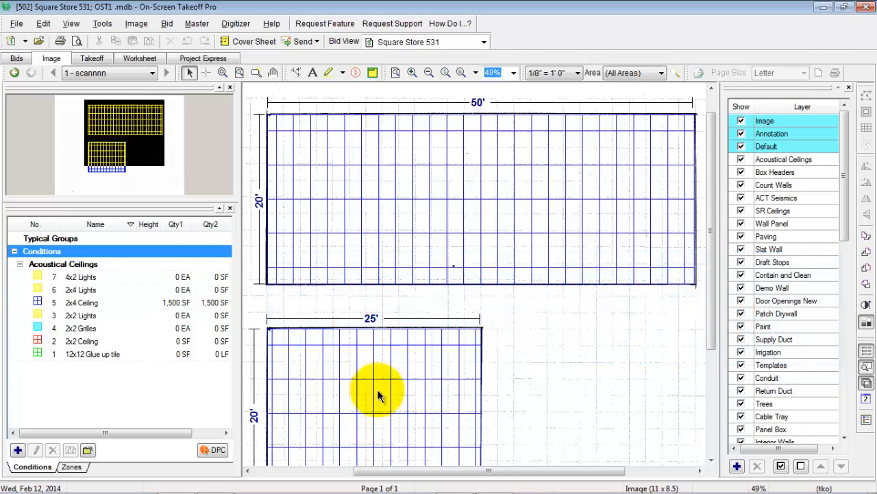
# Step: Hide and reshow the Acoustical Ceilings layer to compare the bare plan with the takeoff, and select the 2x4 Ceiling condition
pyautogui.click(741, 159)
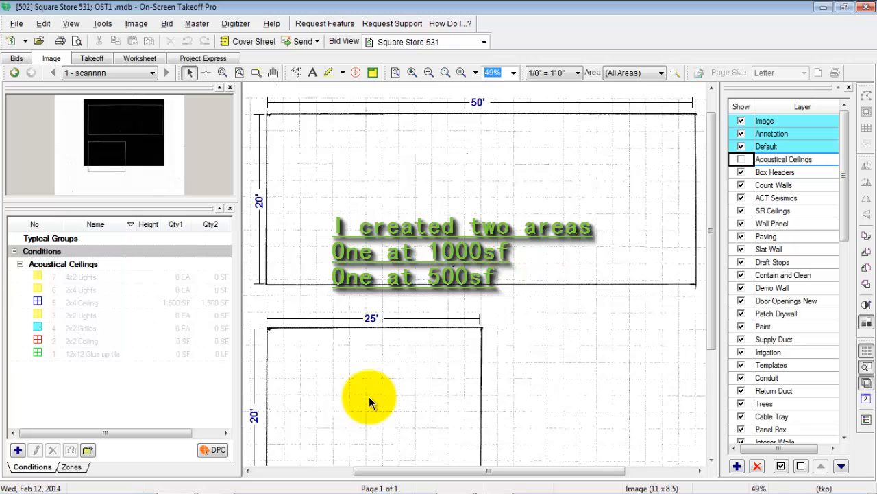
pyautogui.click(740, 160)
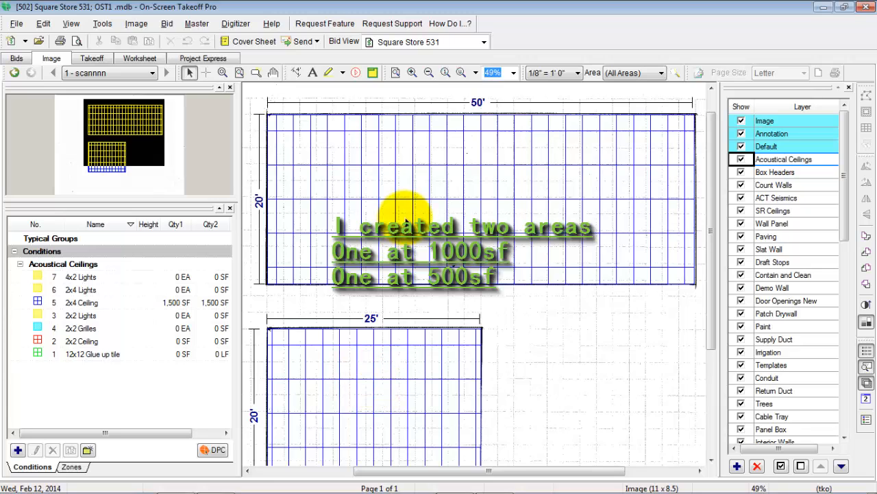
pyautogui.click(114, 301)
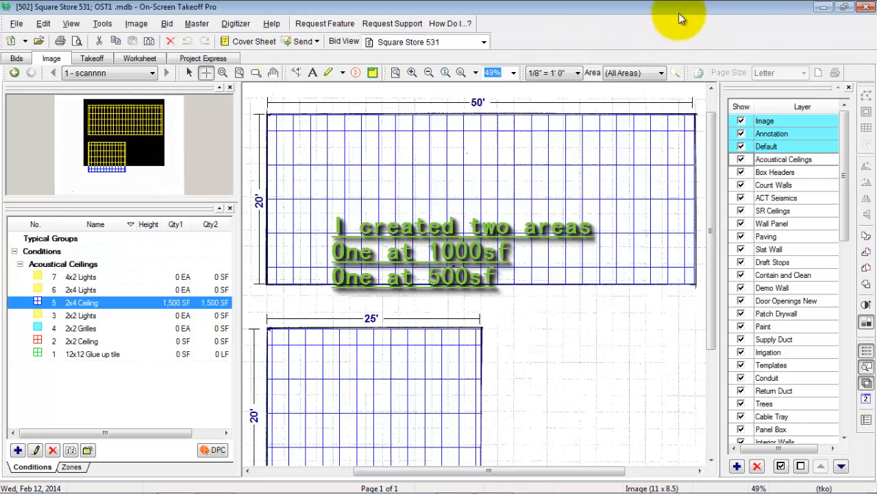
# Step: Switch to Quick Bid in a maximized window and open the Square Store 531 base bid's conditions
pyautogui.click(843, 9)
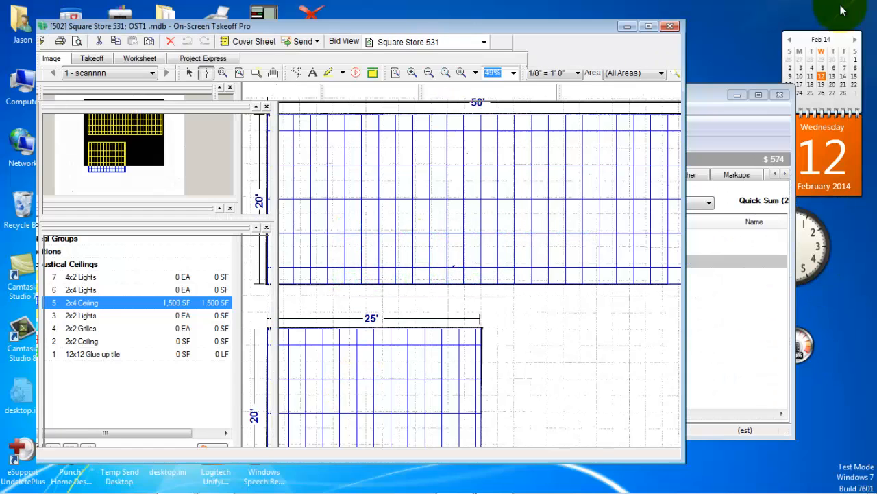
pyautogui.click(696, 92)
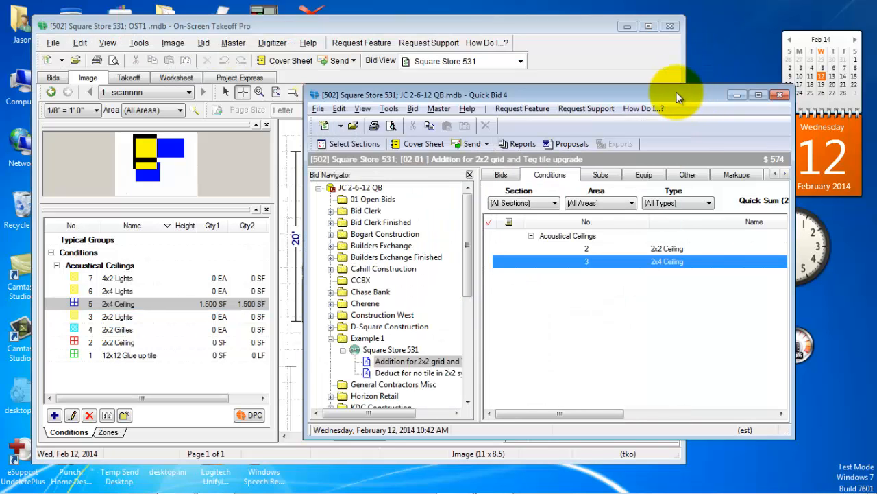
pyautogui.click(758, 94)
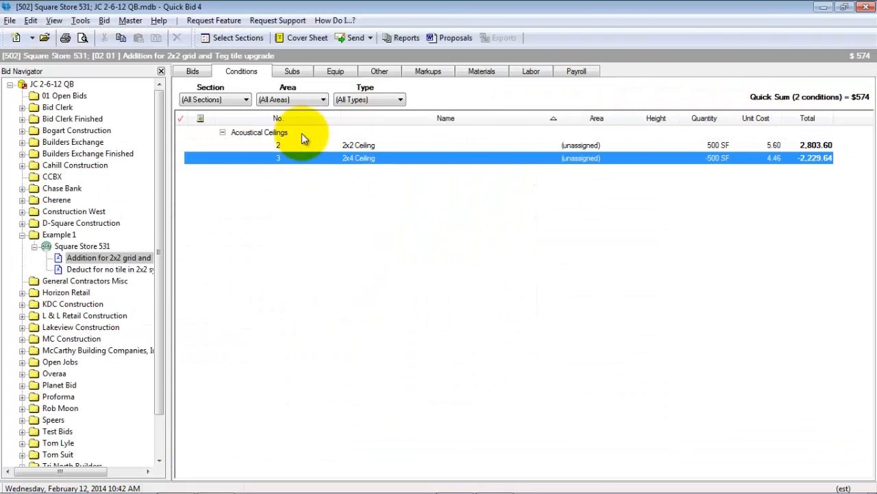
pyautogui.click(73, 247)
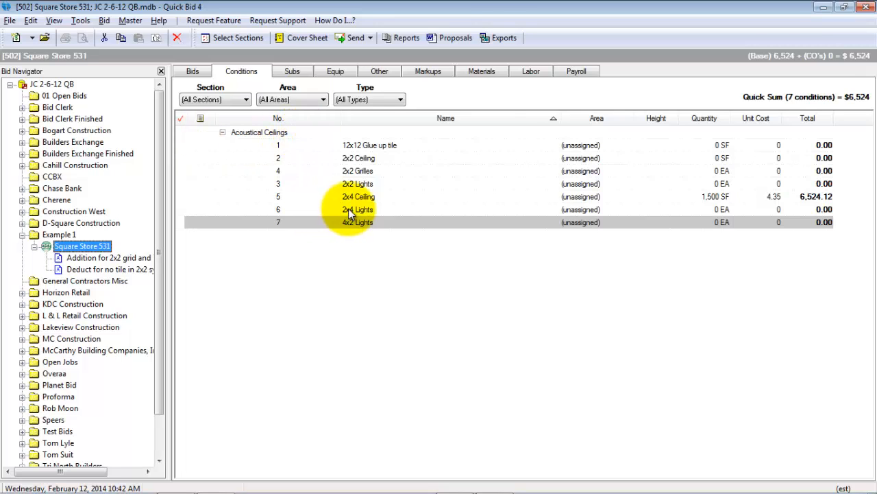
# Step: Examine the 2x4 Ceiling condition's detail, including the REVEALS_FLAT and A769 (ARM) items, and close it
pyautogui.click(539, 197)
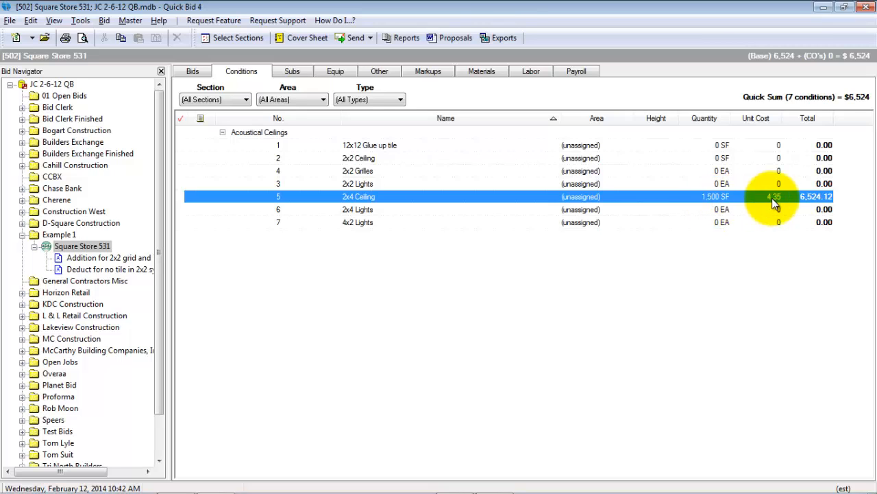
pyautogui.doubleClick(619, 196)
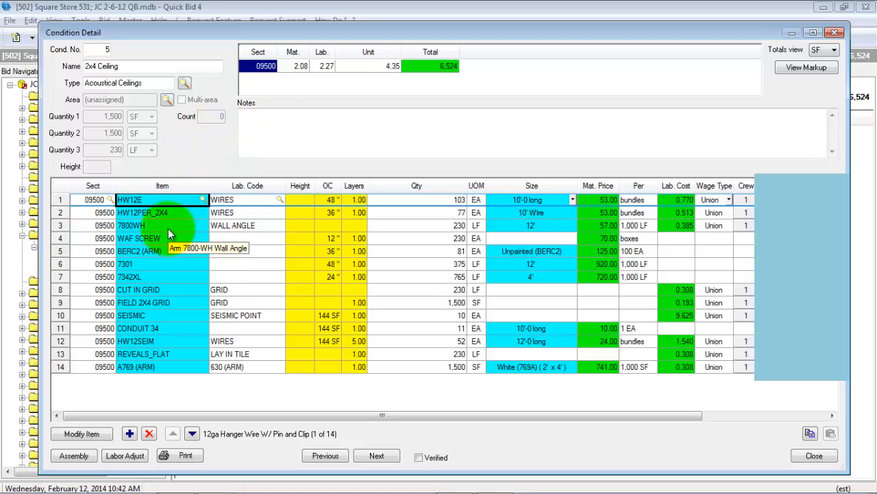
pyautogui.click(176, 358)
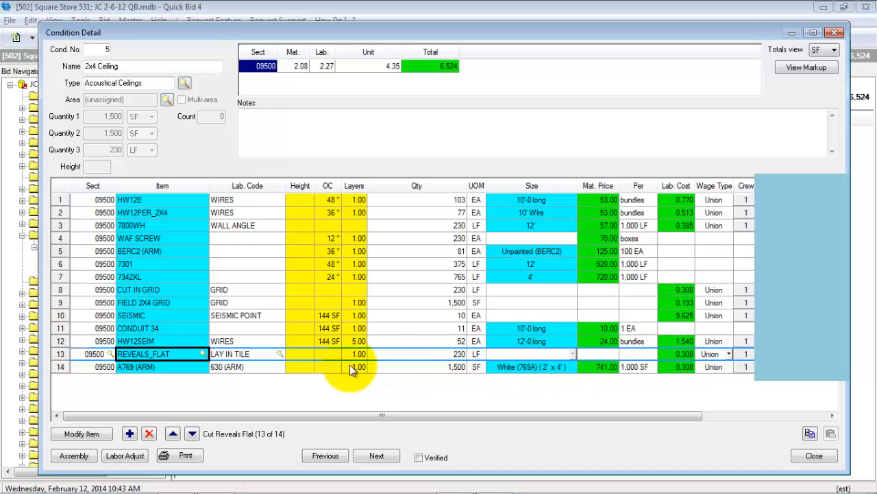
pyautogui.click(179, 364)
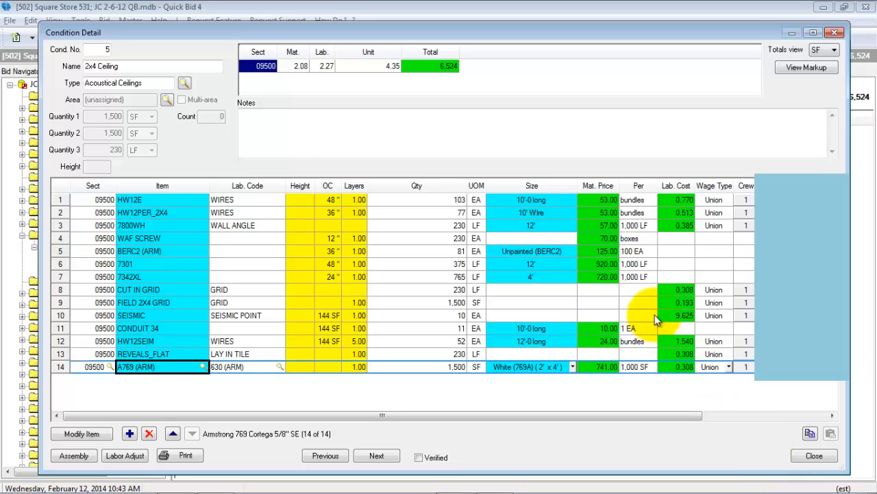
pyautogui.click(813, 456)
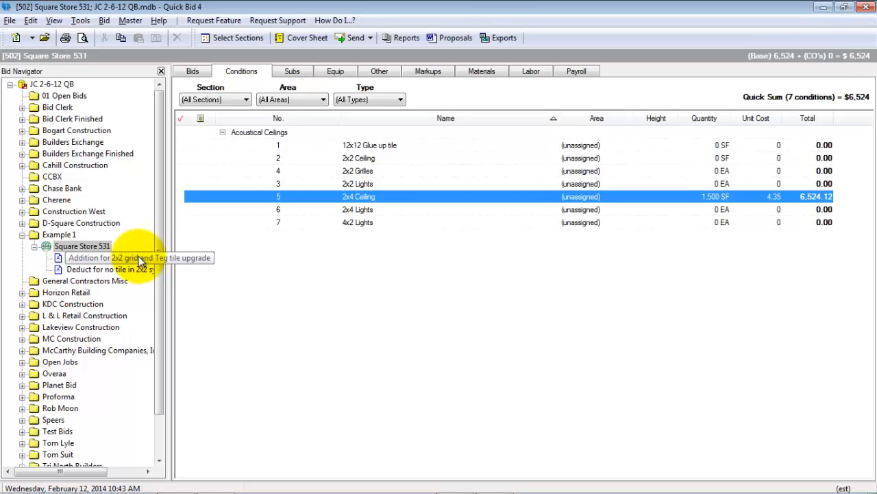
# Step: Switch back to On-Screen Takeoff in a maximized window and bring the 25' by 20' area into view
pyautogui.click(842, 8)
pyautogui.click(475, 23)
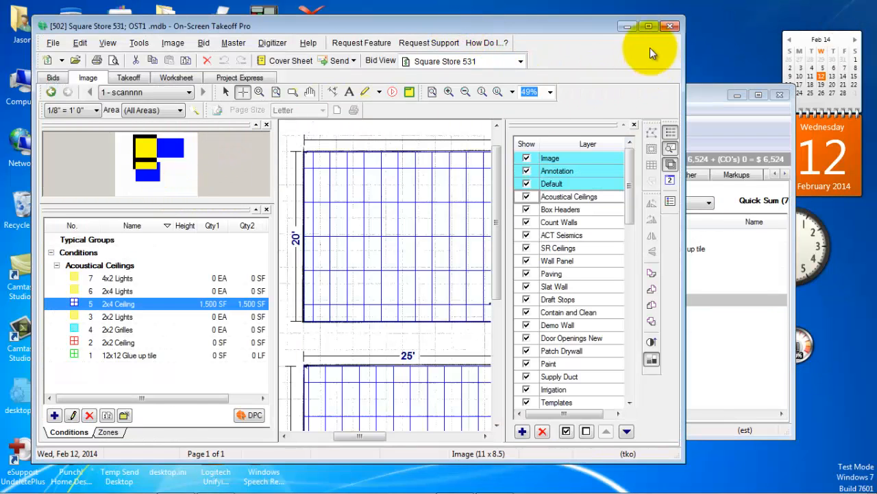
pyautogui.click(650, 28)
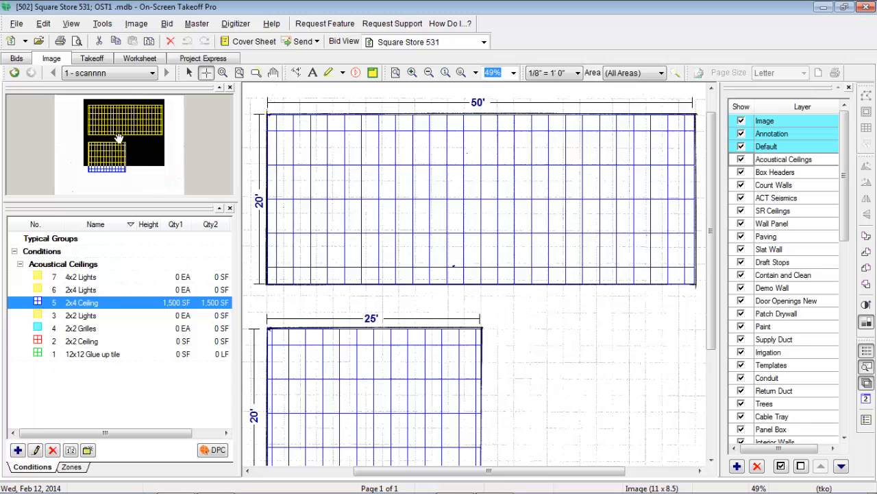
pyautogui.moveTo(129, 142); pyautogui.dragTo(113, 163)
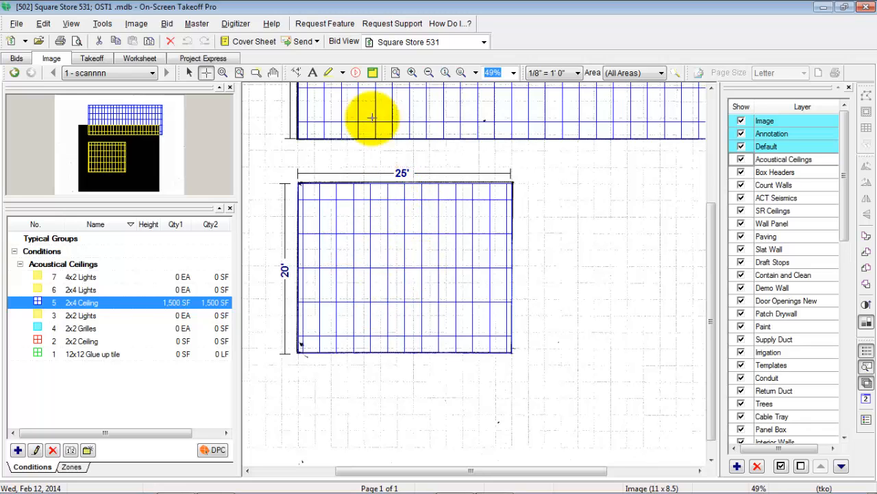
pyautogui.click(25, 41)
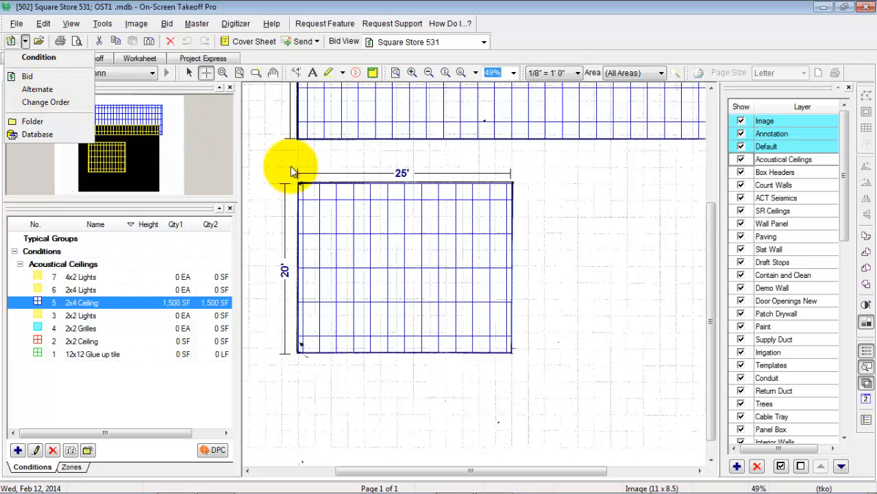
pyautogui.click(551, 181)
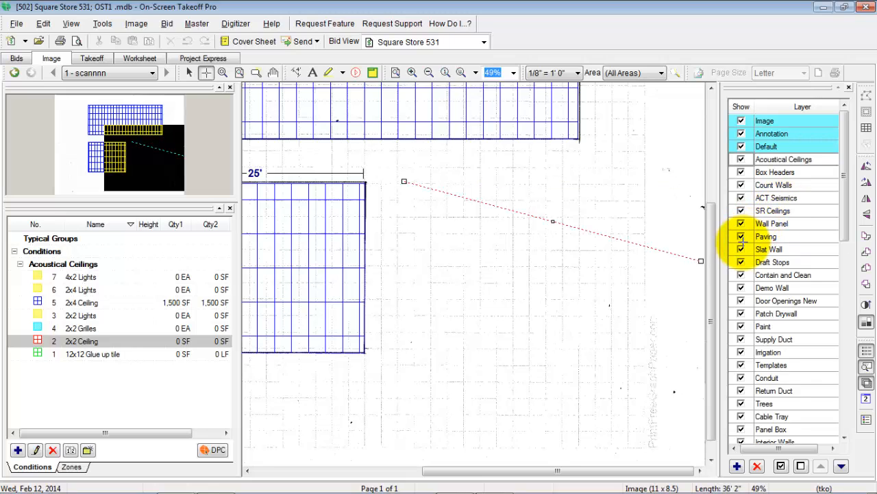
pyautogui.press('Escape')
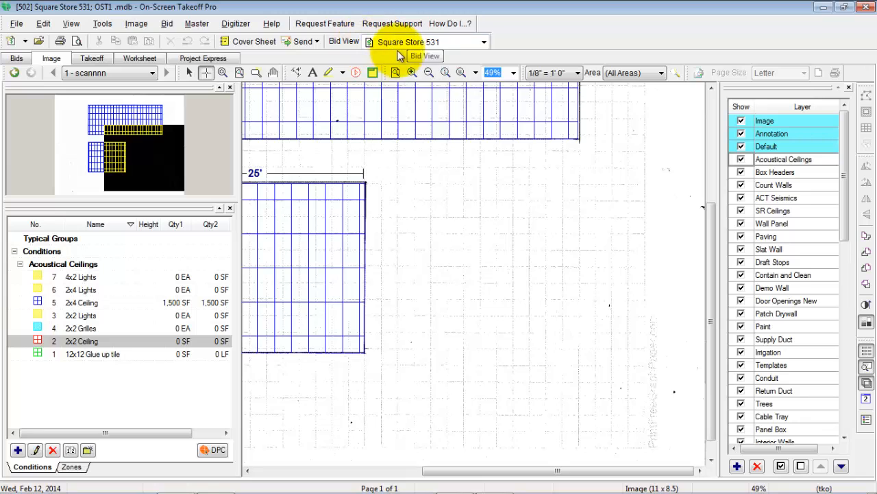
# Step: Review Square Store 531 and its alternates in the bid list, and return to both ceiling areas on the drawing
pyautogui.click(20, 60)
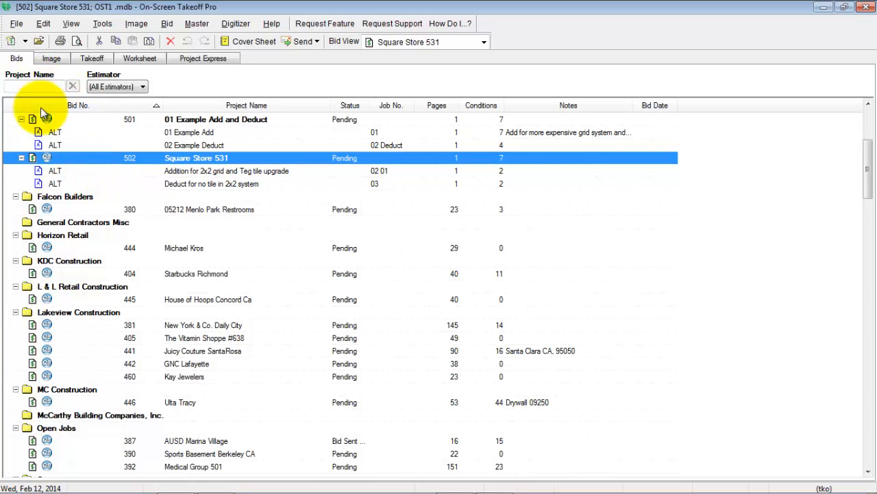
pyautogui.click(51, 58)
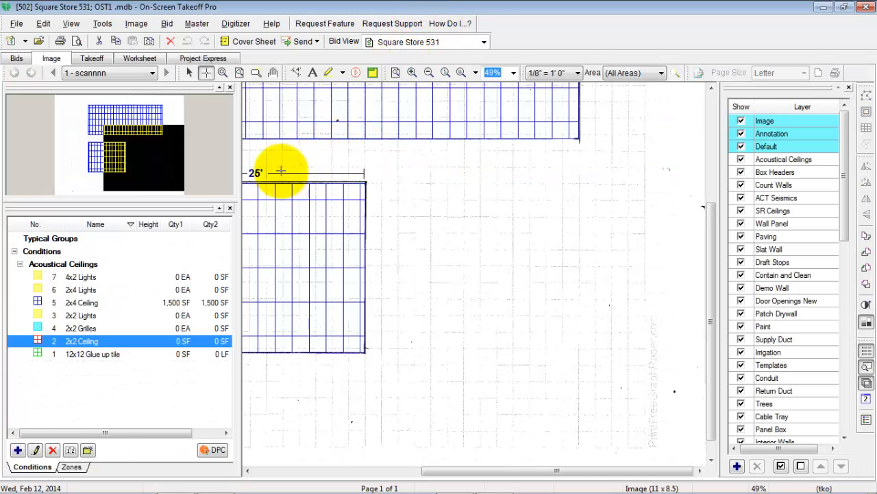
pyautogui.moveTo(144, 186); pyautogui.dragTo(108, 145)
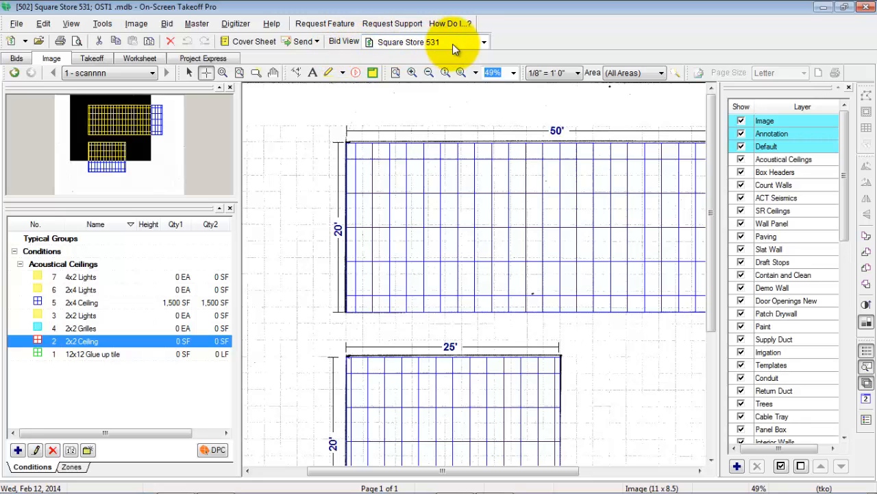
# Step: Switch the bid view to the alternate "Addition for 2x2 grid and Teg tile upgrade" and show its 25' by 20' area
pyautogui.click(484, 42)
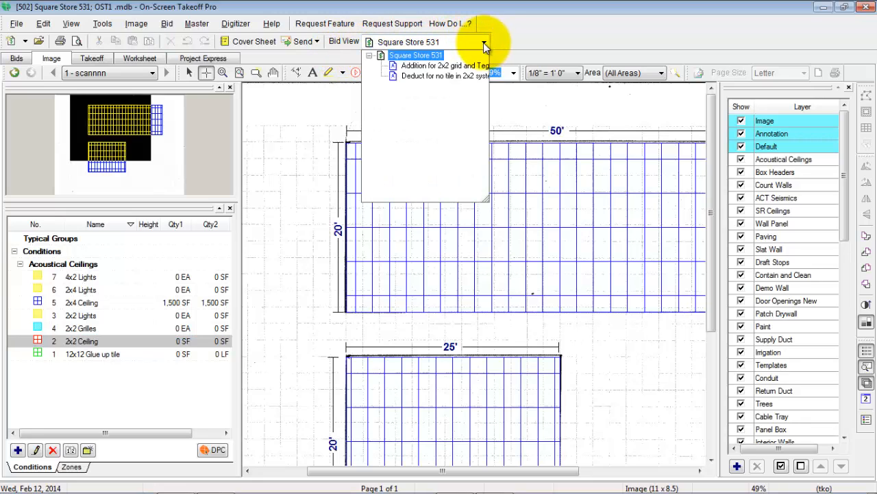
pyautogui.click(447, 66)
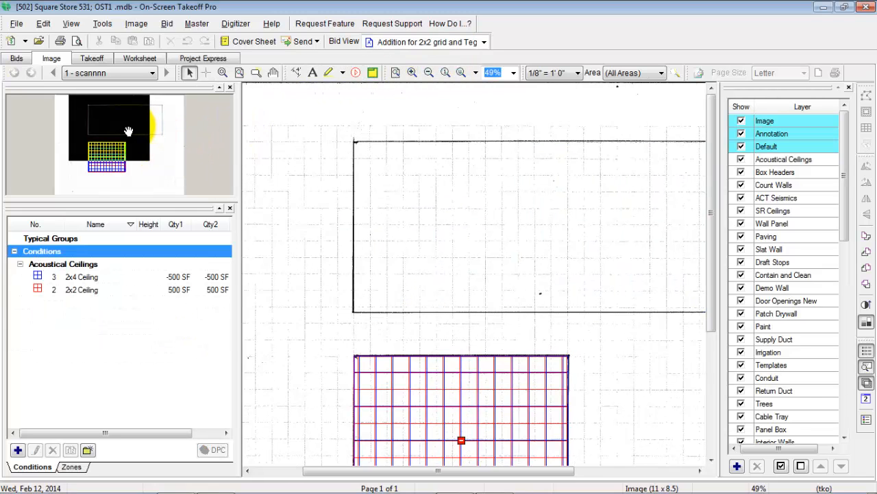
pyautogui.moveTo(128, 131)
pyautogui.mouseDown()
pyautogui.moveTo(124, 147)
pyautogui.moveTo(143, 157)
pyautogui.moveTo(137, 165)
pyautogui.mouseUp()
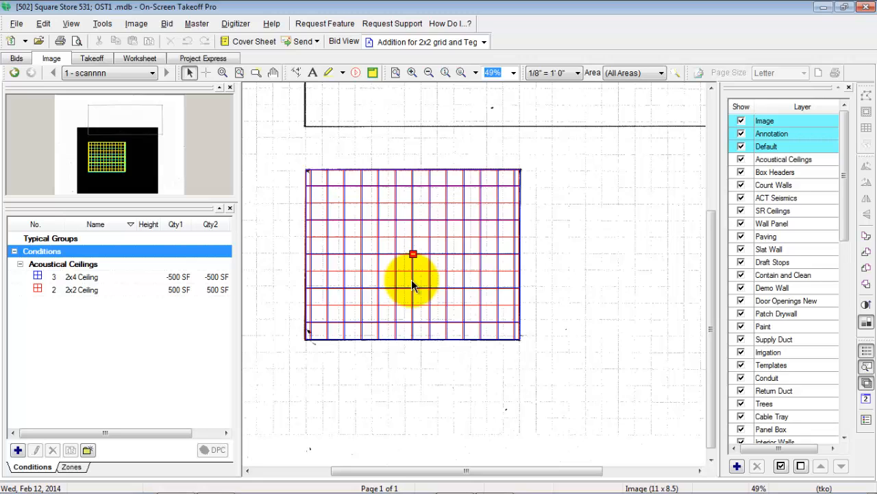
# Step: Toggle the Acoustical Ceilings layer off and on to examine the alternate's overlapping 2x4 Ceiling and 2x2 Ceiling takeoffs
pyautogui.click(115, 279)
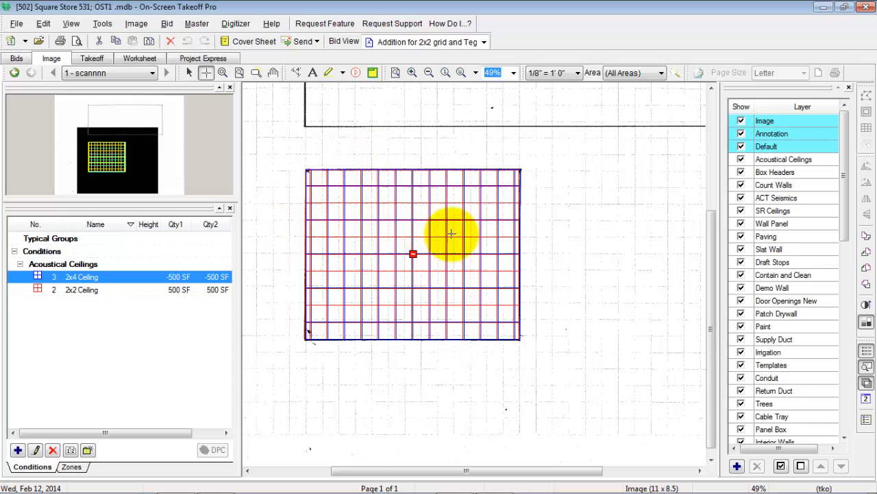
pyautogui.click(740, 159)
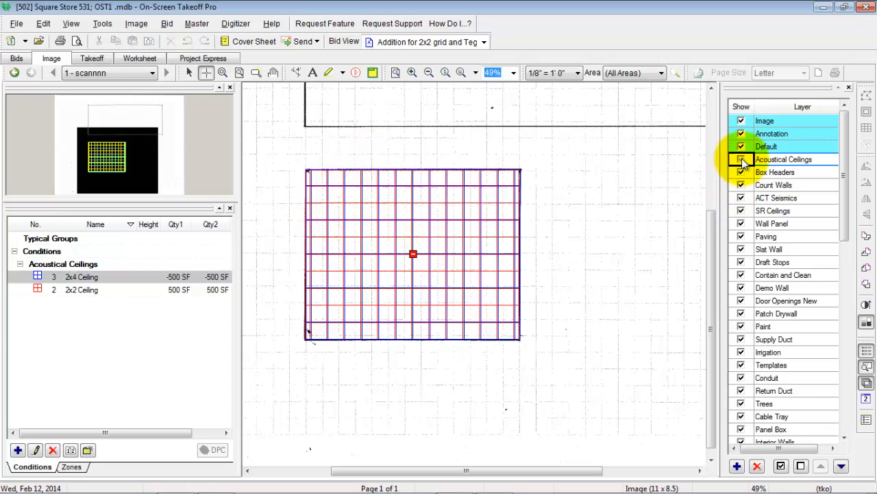
pyautogui.click(741, 160)
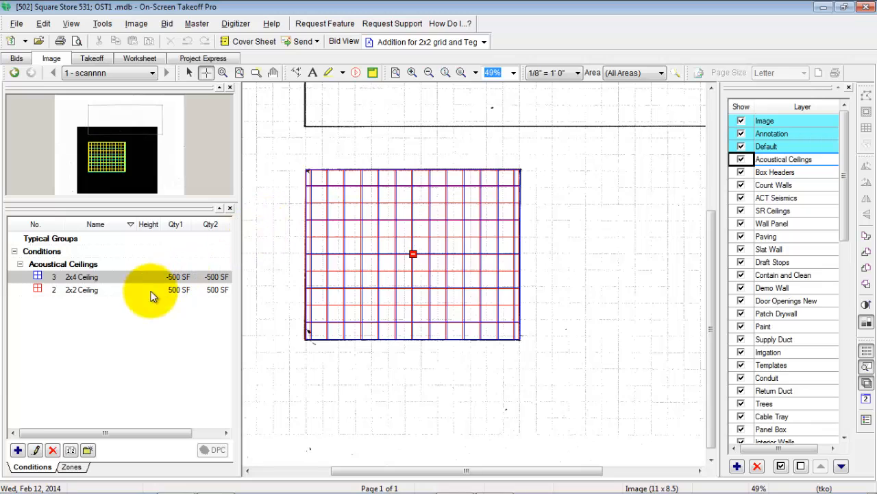
pyautogui.press('space')
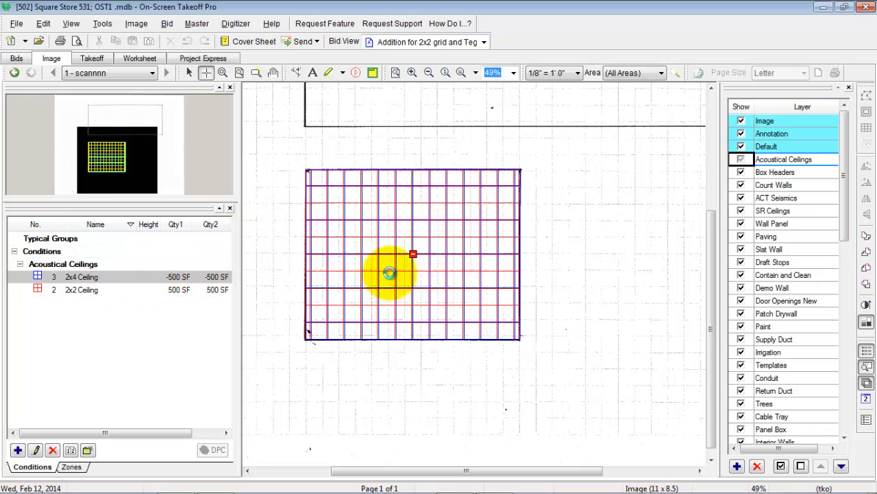
pyautogui.click(741, 159)
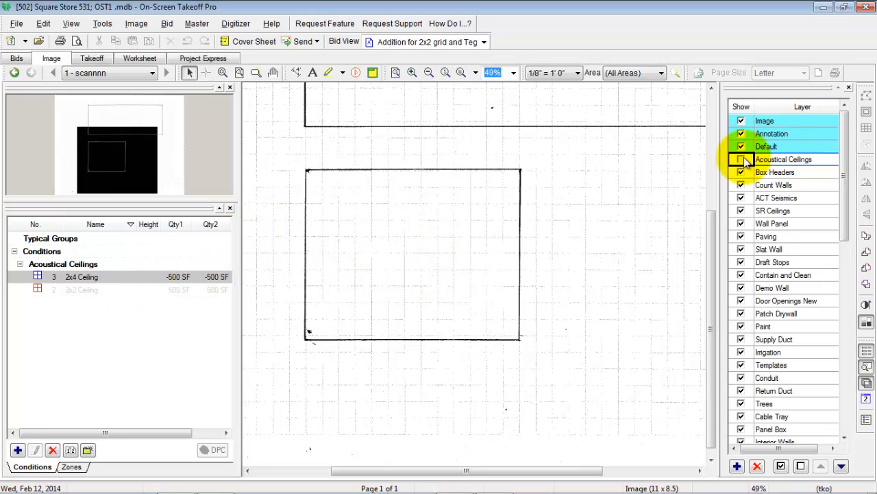
pyautogui.click(184, 324)
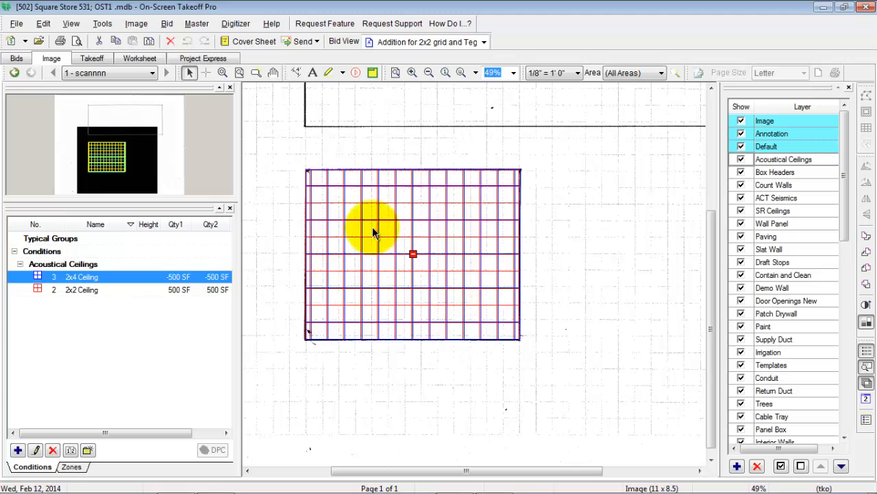
# Step: Move the 2x2 Ceiling takeoff area off the 2x4 Ceiling area to the blank space directly east of it
pyautogui.click(420, 243)
pyautogui.moveTo(420, 244); pyautogui.dragTo(642, 238)
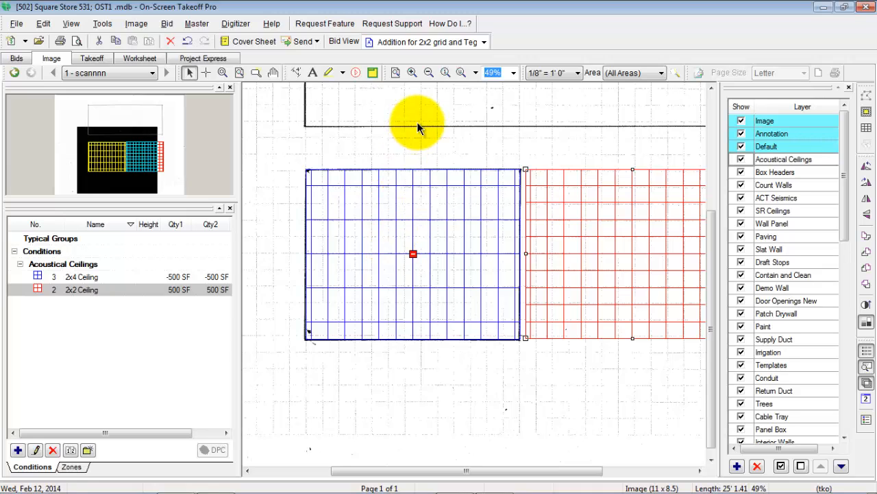
# Step: Examine the negative quantity option available for the 2x4 Ceiling takeoff area, leaving its setting as it is
pyautogui.click(185, 277)
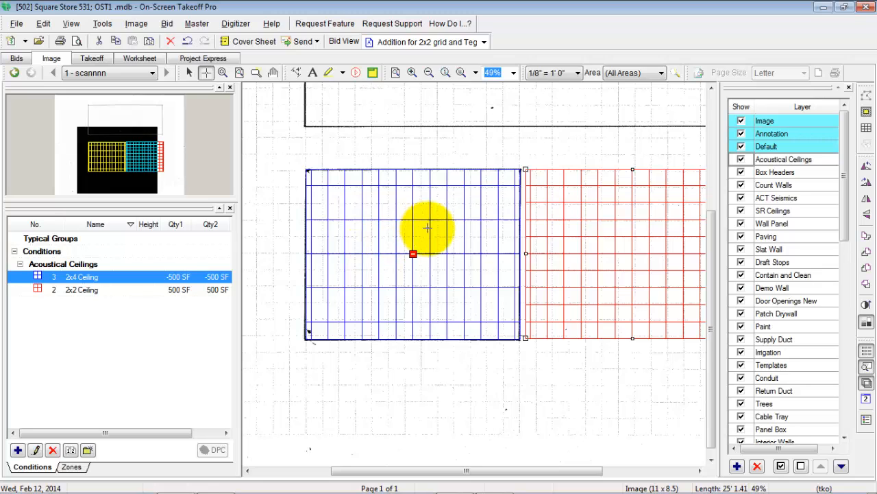
pyautogui.rightClick(386, 229)
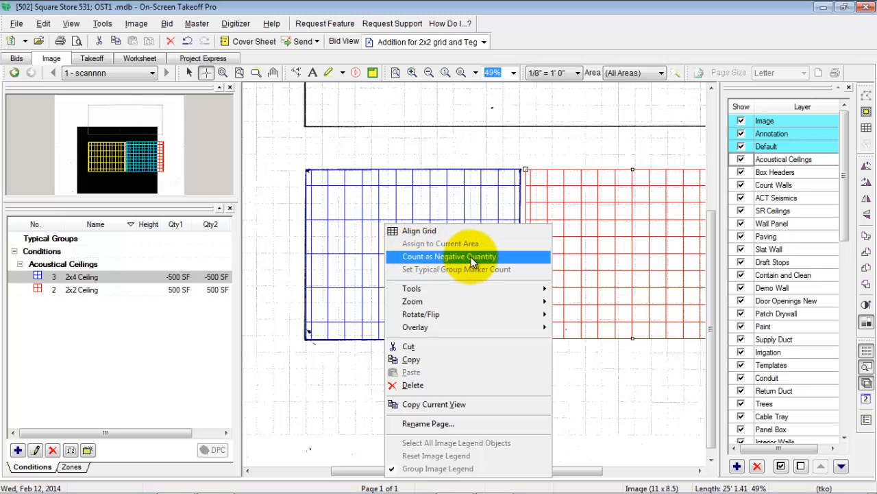
pyautogui.click(283, 202)
pyautogui.click(282, 202)
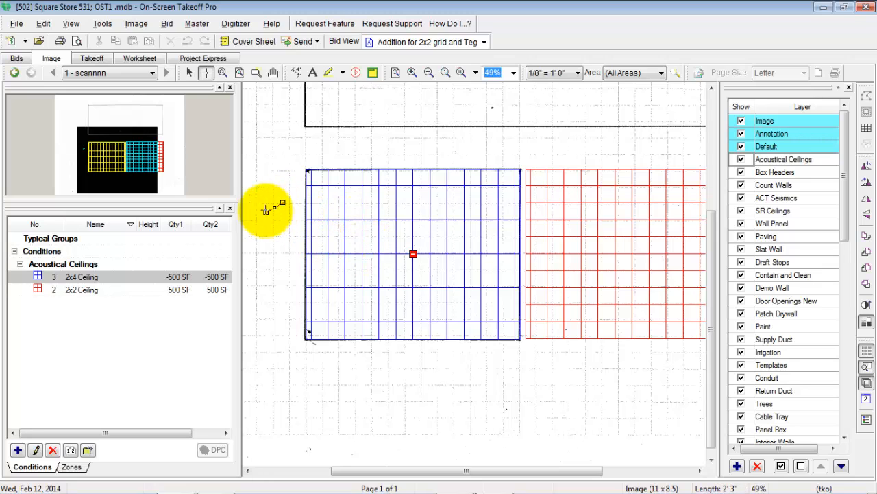
pyautogui.press('Escape')
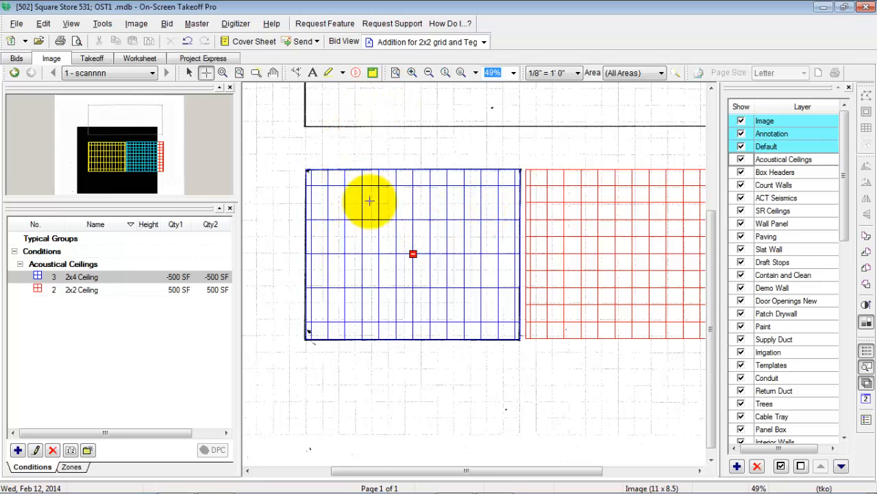
# Step: Move the 2x2 Ceiling takeoff area back west so that it overlaps the 2x4 Ceiling area exactly
pyautogui.click(132, 289)
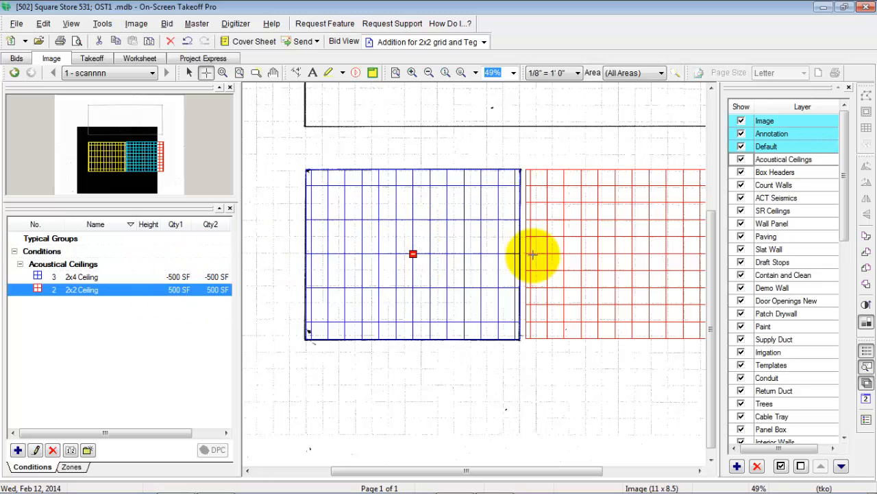
pyautogui.press('Escape')
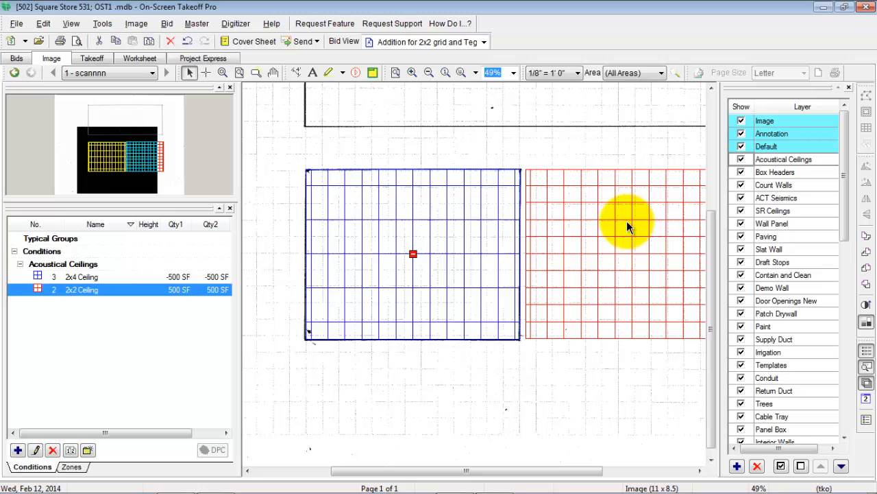
pyautogui.click(627, 221)
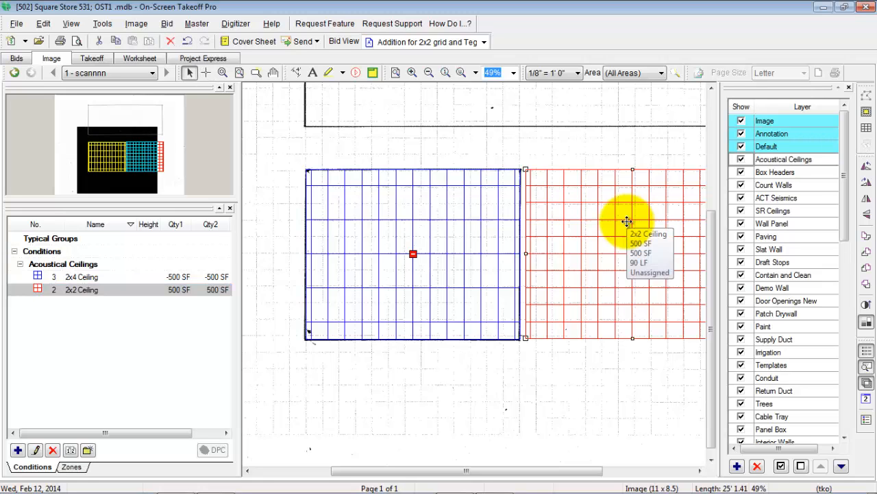
pyautogui.moveTo(626, 221); pyautogui.dragTo(407, 222)
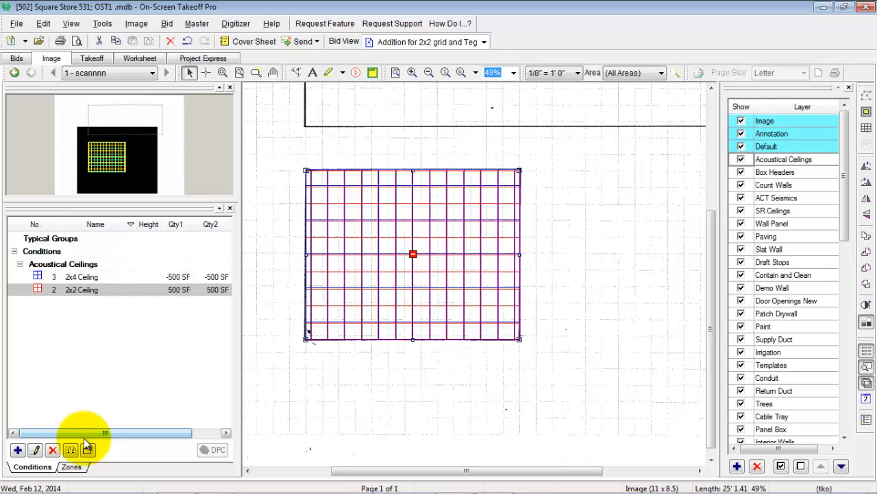
# Step: Switch to Quick Bid and review the ceiling conditions of the alternate "Addition for 2x2 grid and Teg tile upgrade"
pyautogui.click(844, 7)
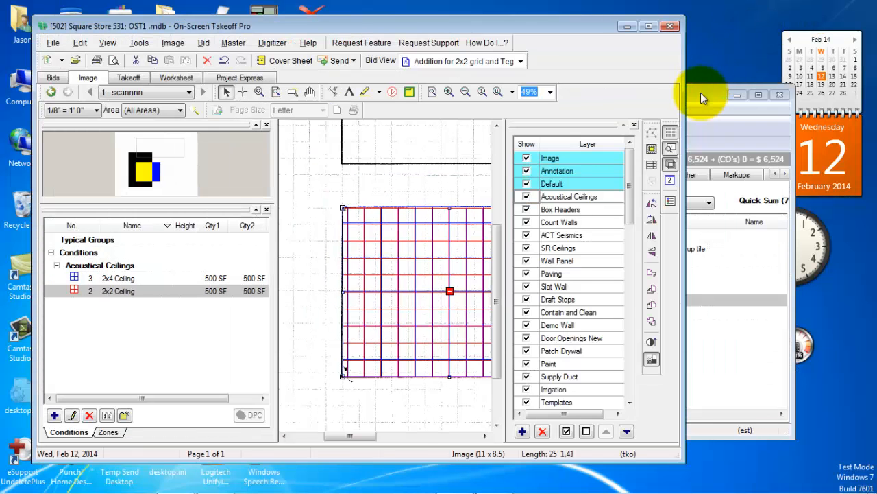
pyautogui.click(700, 92)
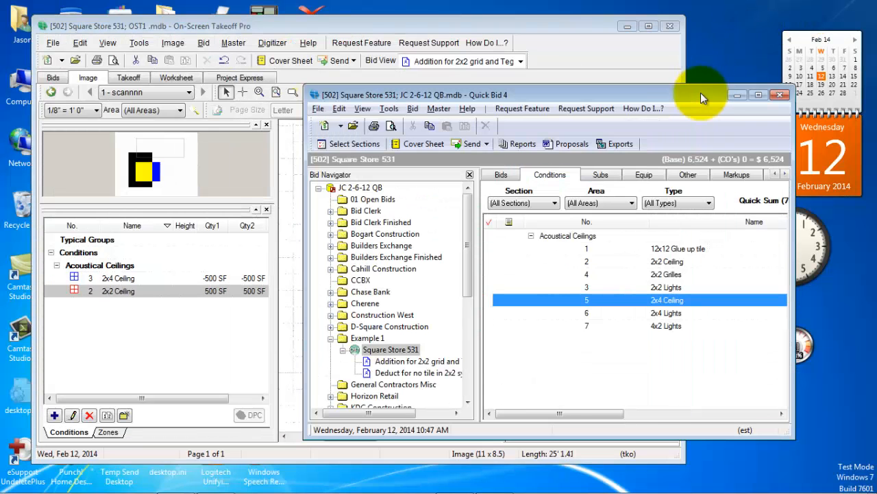
pyautogui.click(758, 95)
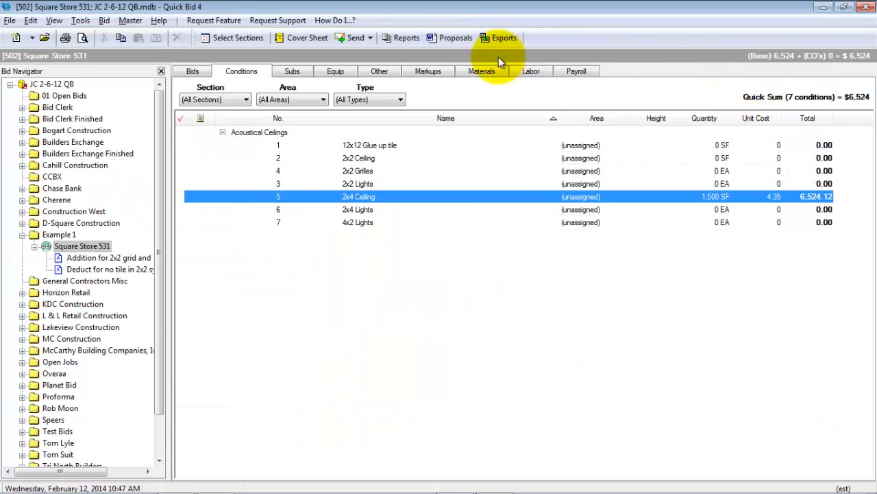
pyautogui.click(91, 257)
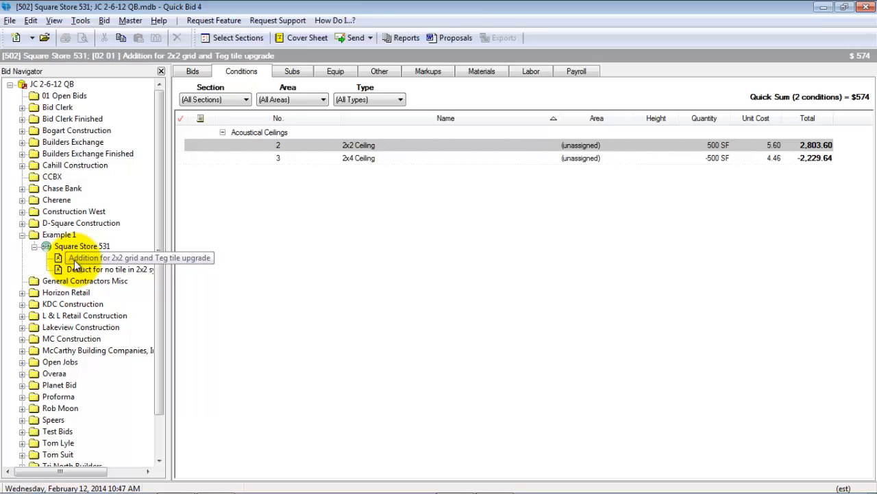
pyautogui.click(122, 260)
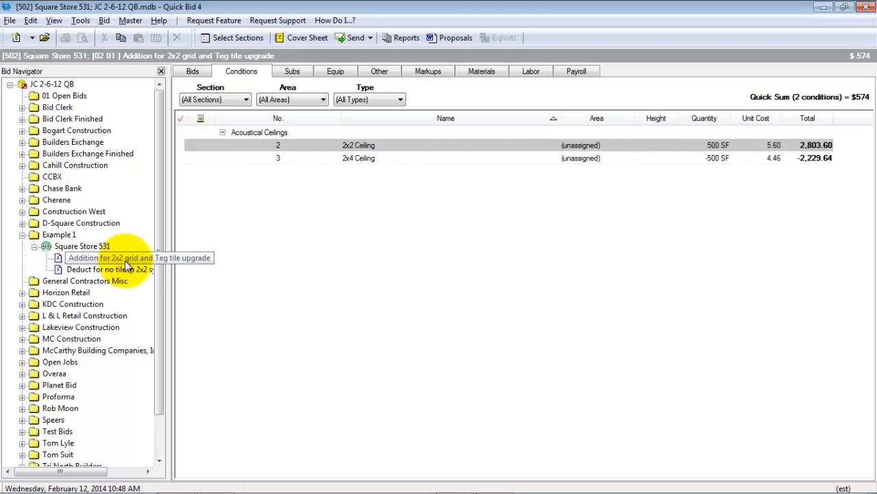
pyautogui.click(125, 261)
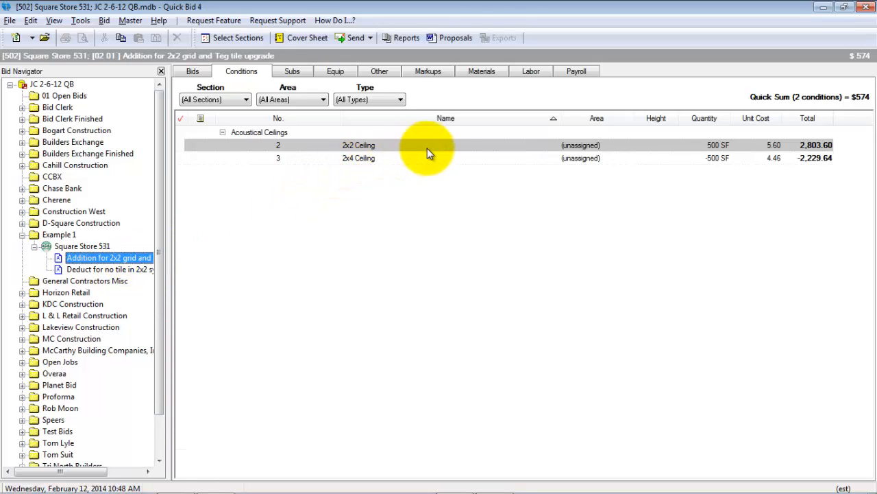
pyautogui.click(405, 161)
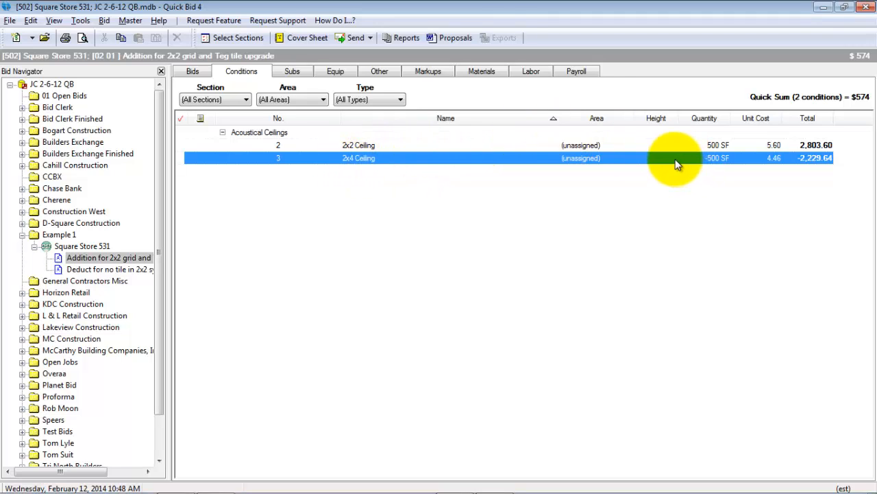
# Step: Copy all items, HW12E through A769 (ARM), from the 2x4 Ceiling condition of the Square Store 531 base bid
pyautogui.click(81, 246)
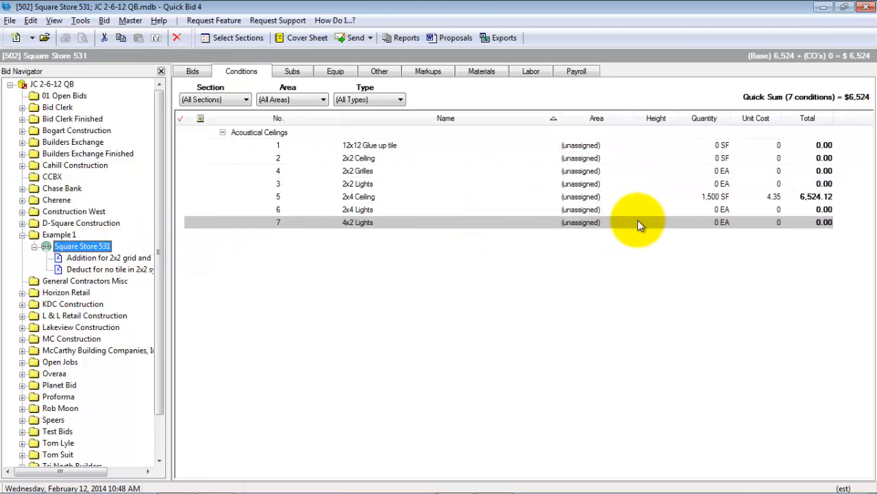
pyautogui.click(645, 197)
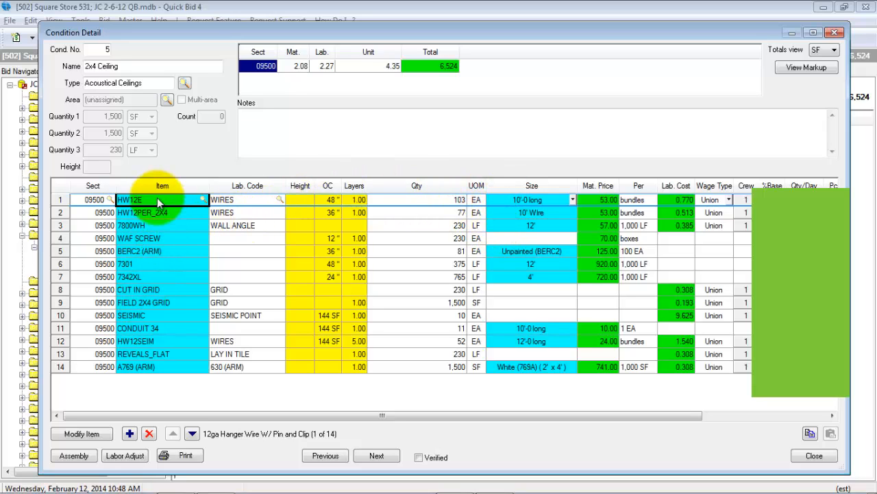
pyautogui.keyDown('ctrl'); pyautogui.click(170, 370); pyautogui.keyUp('ctrl')
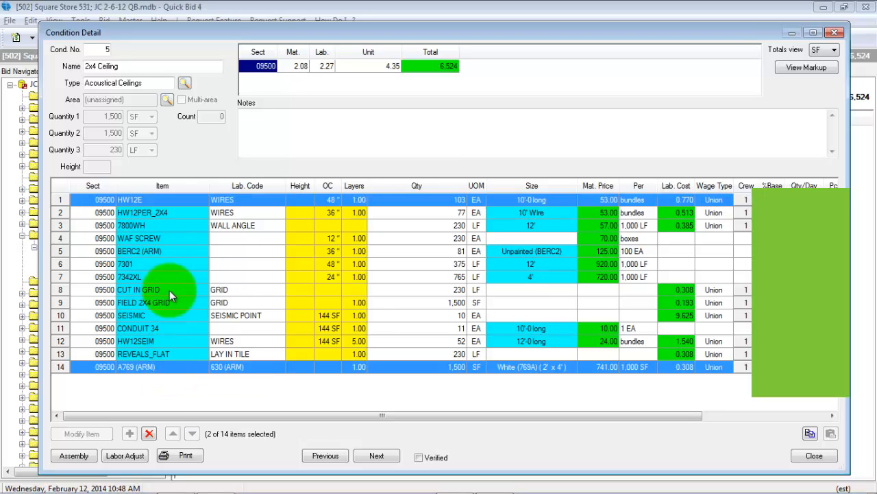
pyautogui.click(174, 203)
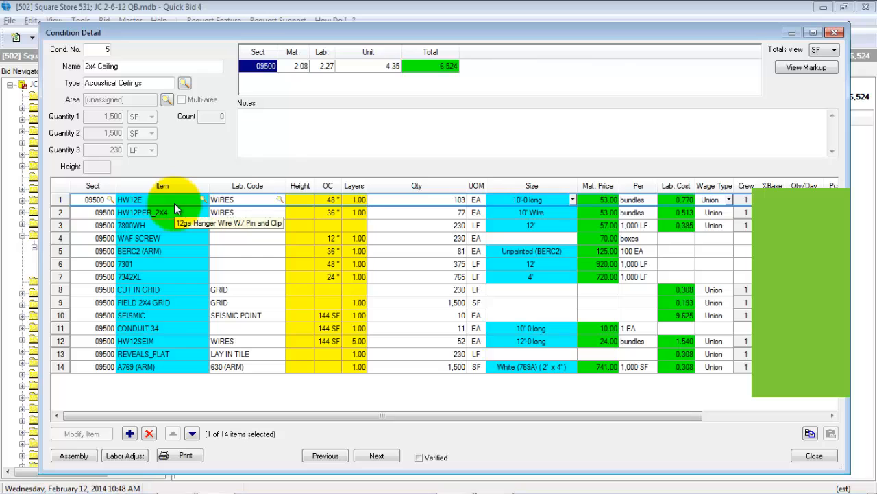
pyautogui.keyDown('shift'); pyautogui.click(180, 364); pyautogui.keyUp('shift')
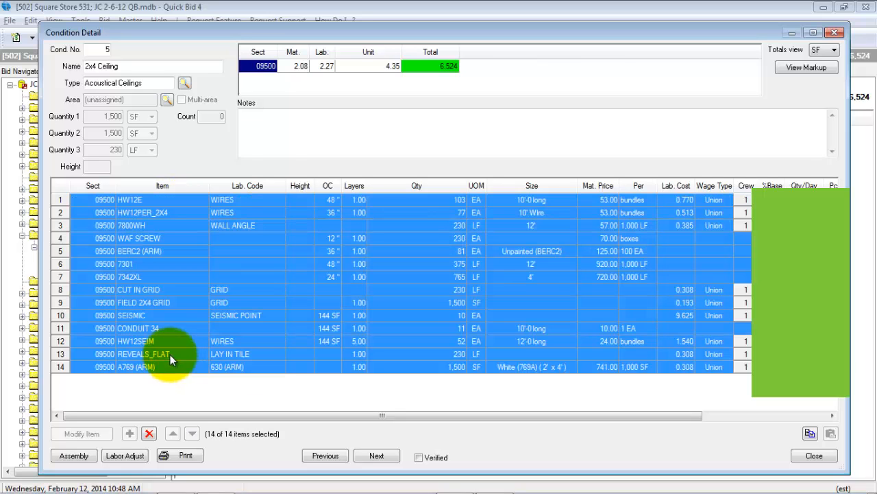
pyautogui.rightClick(185, 342)
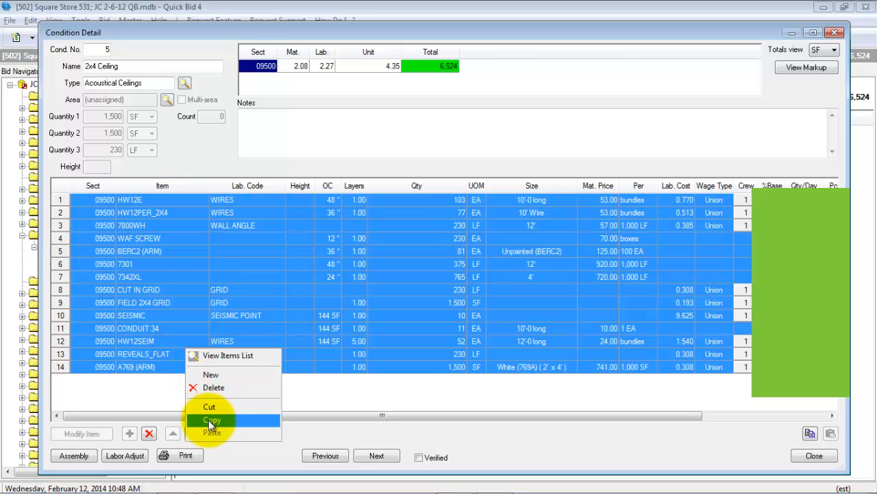
pyautogui.click(212, 420)
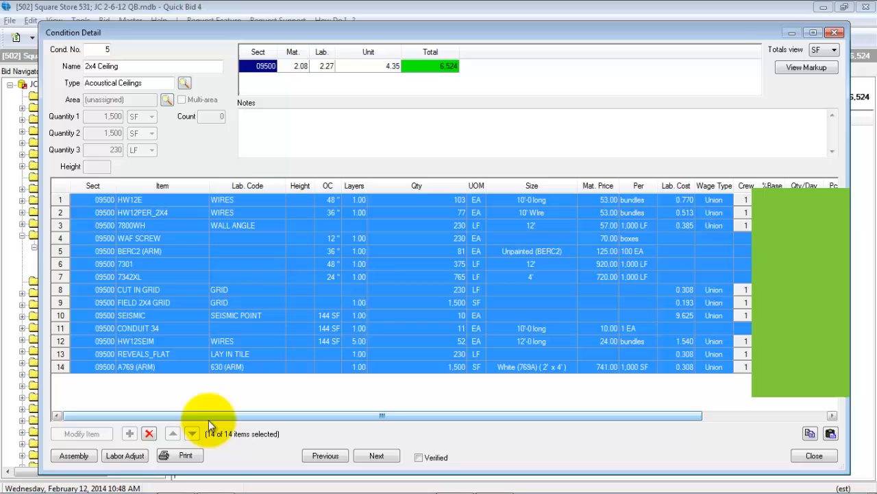
pyautogui.click(808, 455)
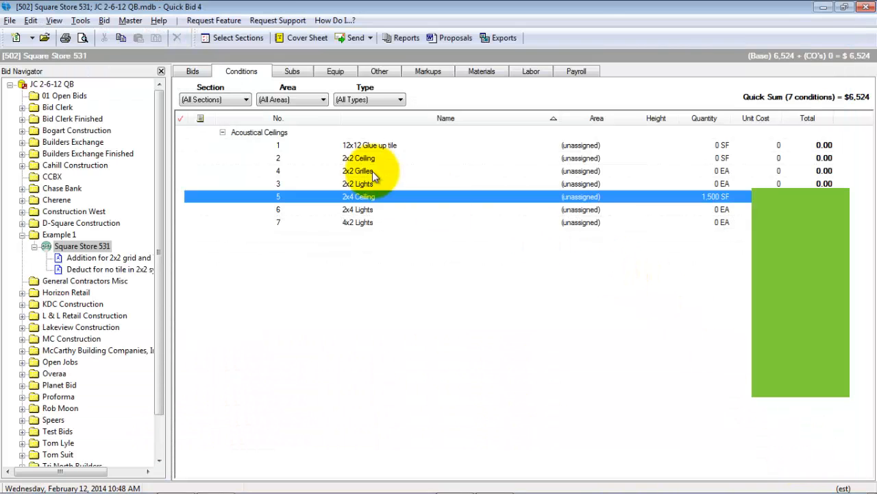
# Step: Review the items and pricing of the 2x4 Ceiling condition in the 2x2 grid and Teg tile upgrade alternate
pyautogui.click(88, 258)
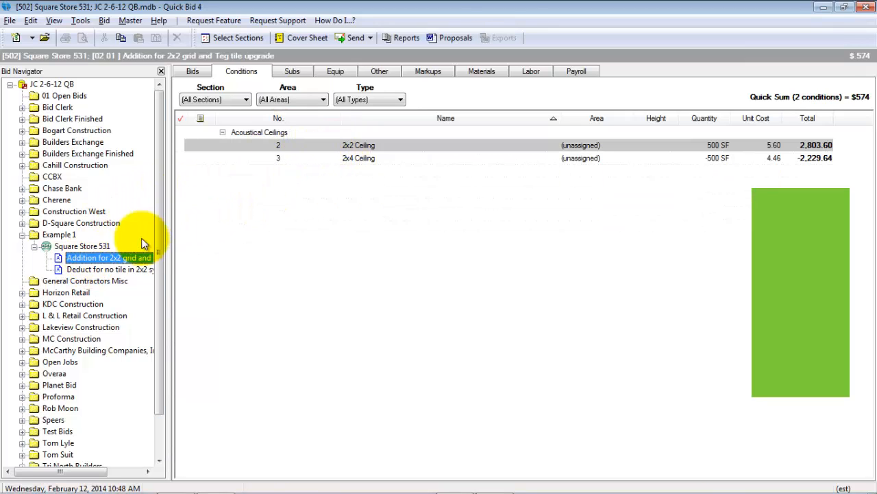
pyautogui.click(474, 160)
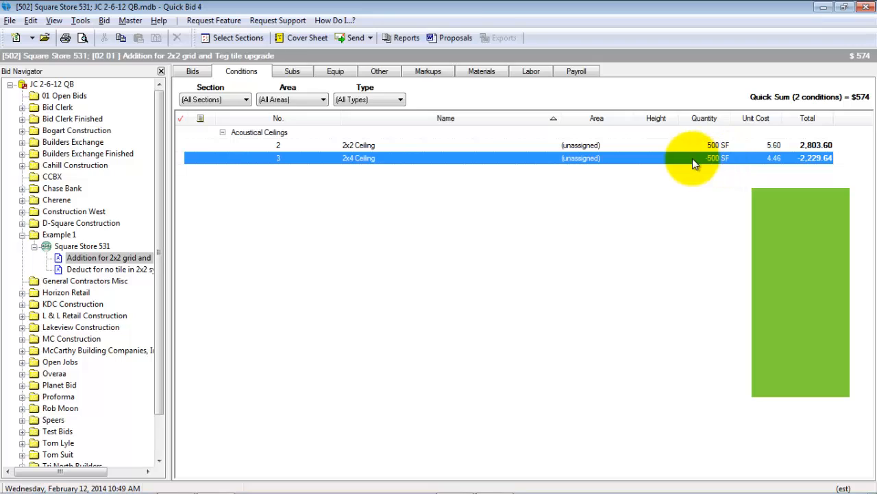
pyautogui.doubleClick(485, 159)
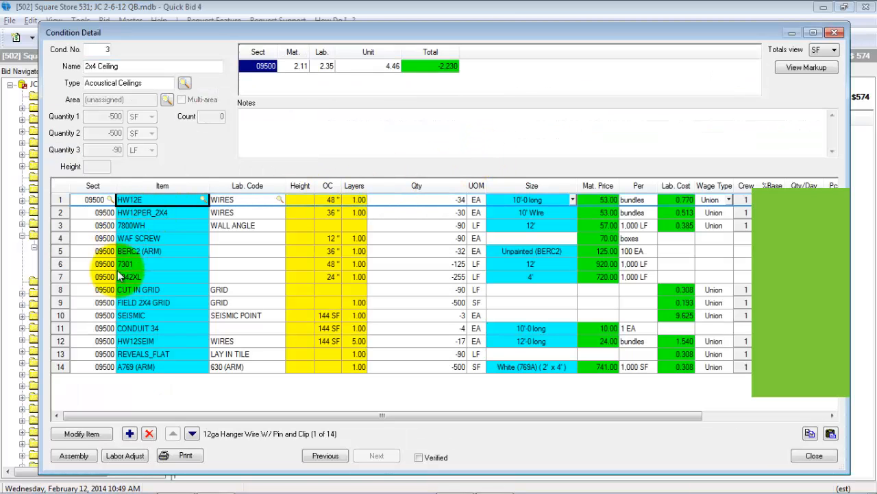
pyautogui.rightClick(137, 390)
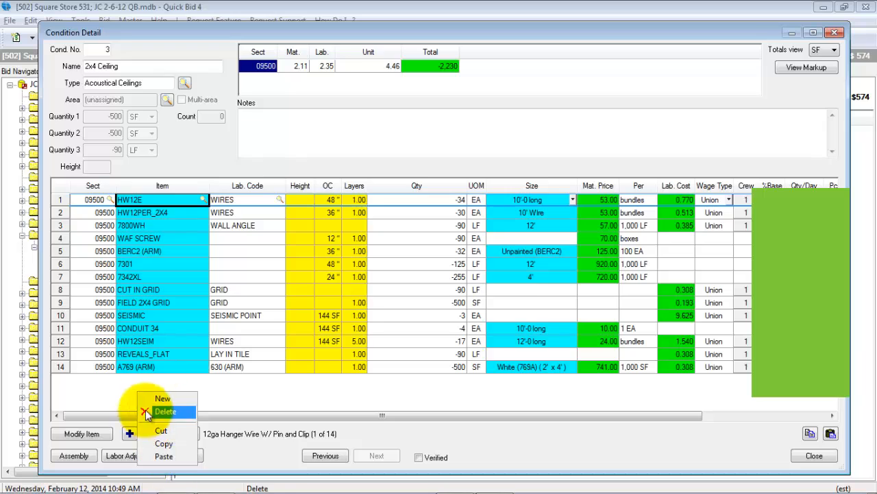
pyautogui.click(250, 395)
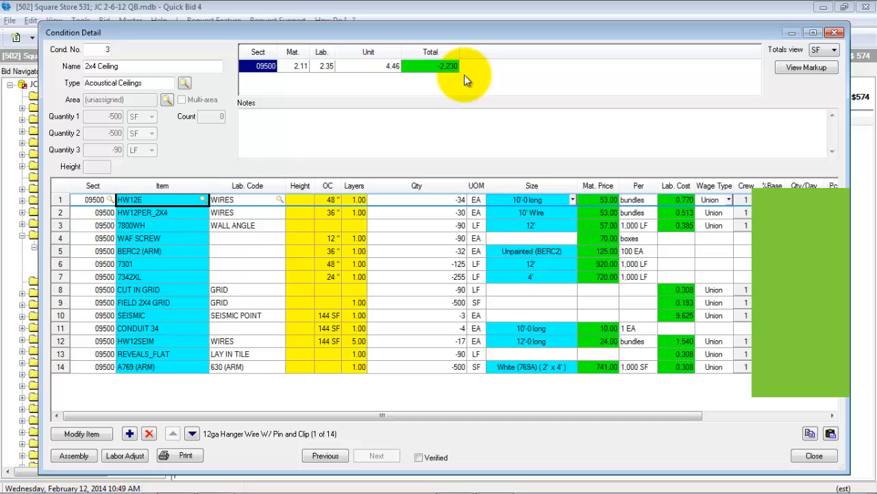
pyautogui.click(814, 455)
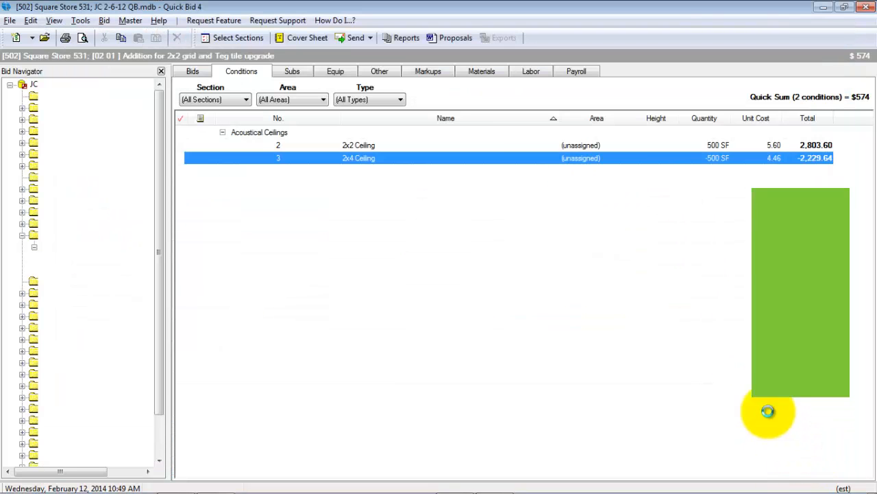
# Step: Review the alternate's 2x2 Ceiling condition, examining its REVEALS TEG and A704 (ARM) items and its pricing
pyautogui.doubleClick(443, 146)
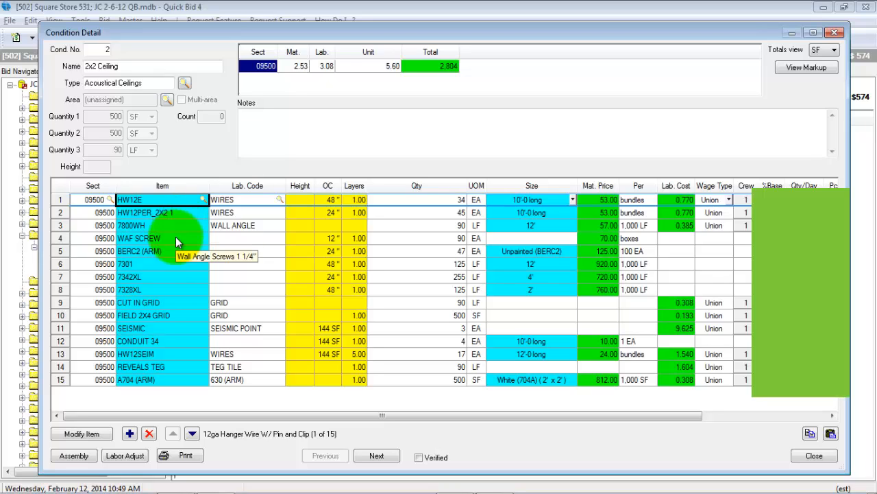
pyautogui.click(171, 372)
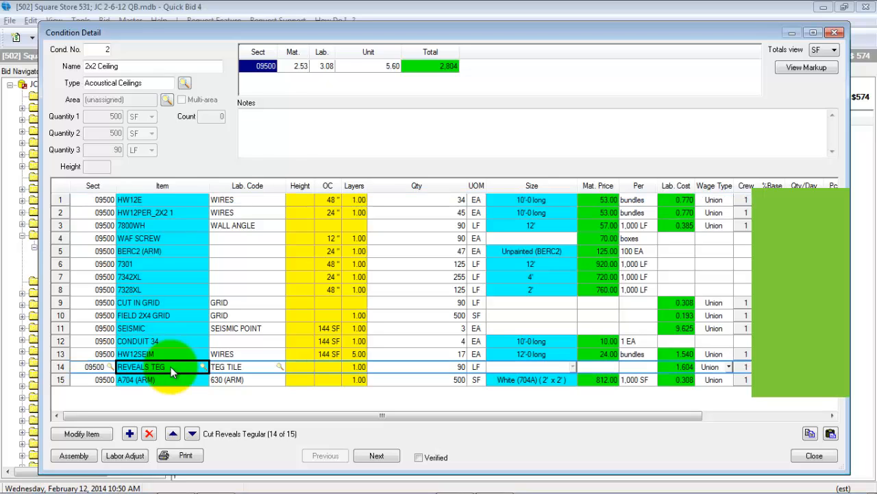
pyautogui.click(173, 379)
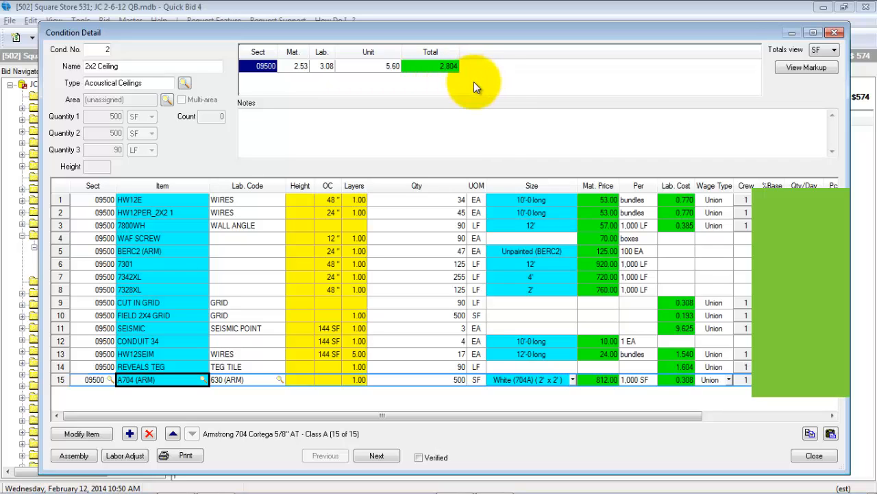
pyautogui.click(799, 455)
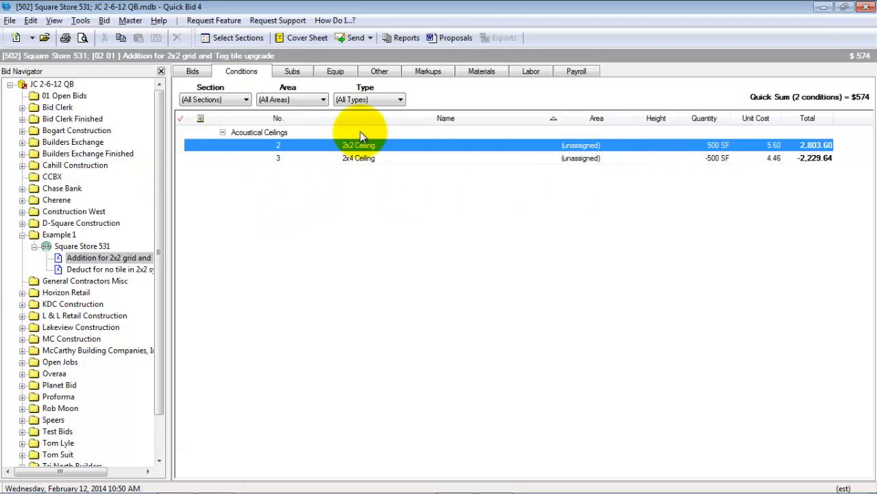
# Step: Include the alternate "Addition for 2x2 grid and Teg tile upgrade" in the markups of the Square Store 531 base bid
pyautogui.click(77, 248)
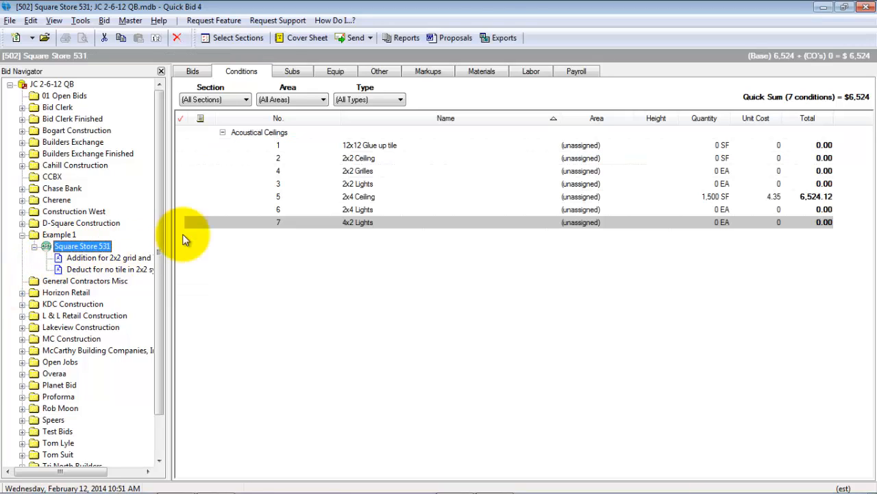
pyautogui.click(428, 71)
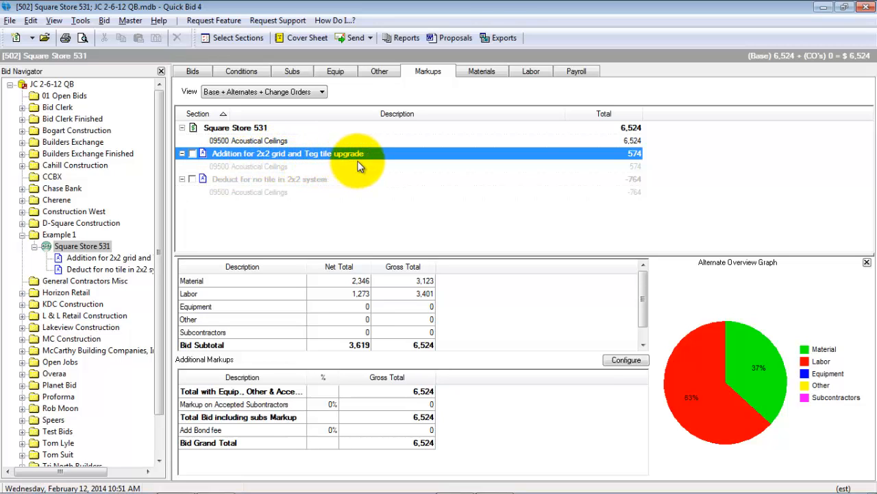
pyautogui.click(192, 154)
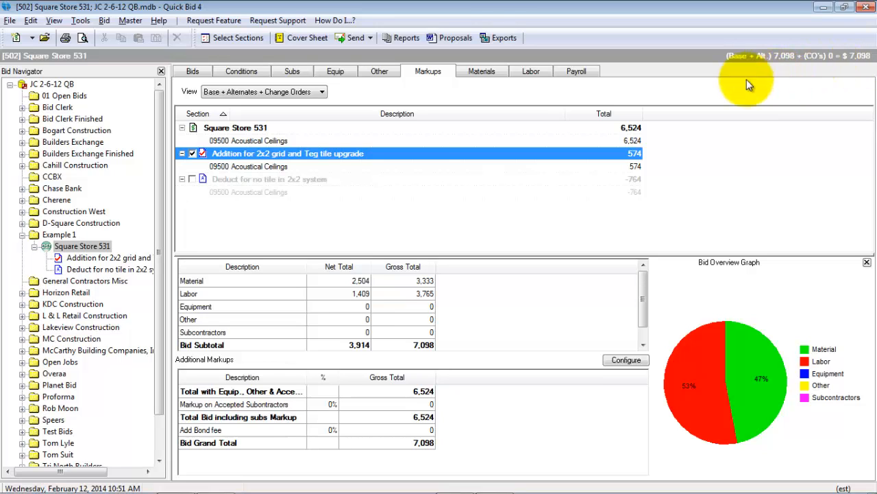
# Step: Exclude the 2x2 grid and Teg tile upgrade alternate from the markups, and open the "Deduct for no tile in 2x2 system" takeoff image in On-Screen Takeoff
pyautogui.click(193, 153)
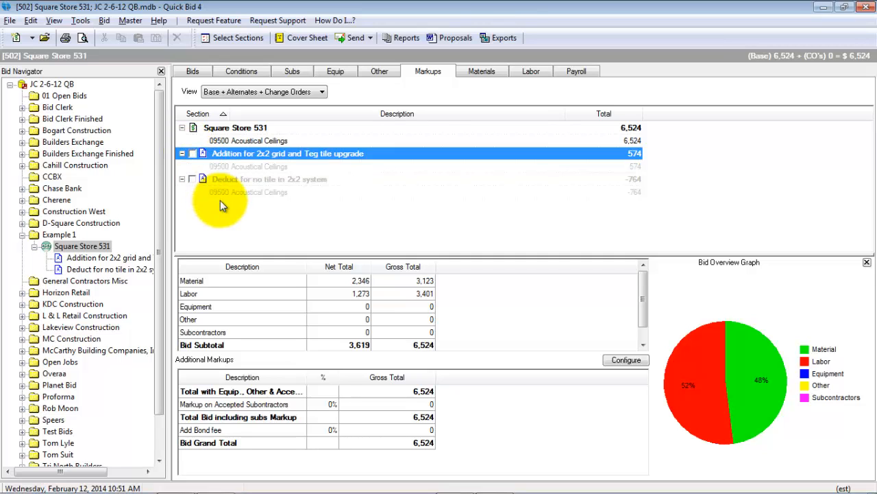
pyautogui.click(823, 7)
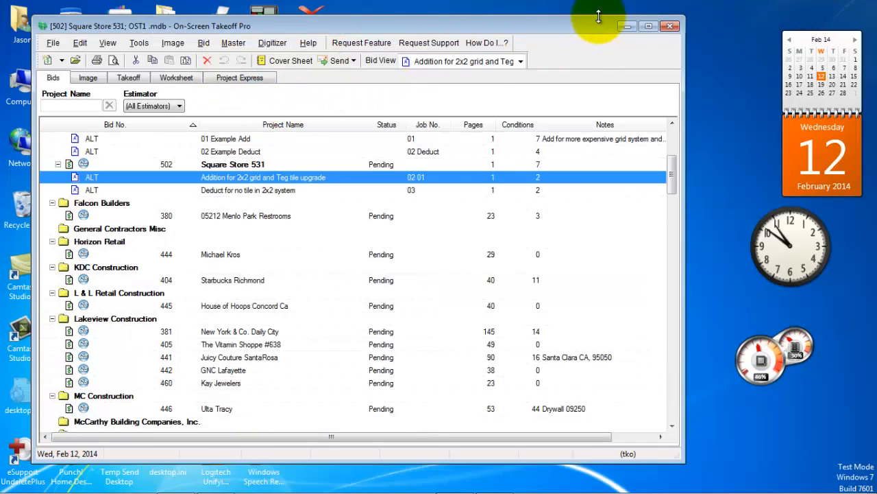
pyautogui.click(648, 28)
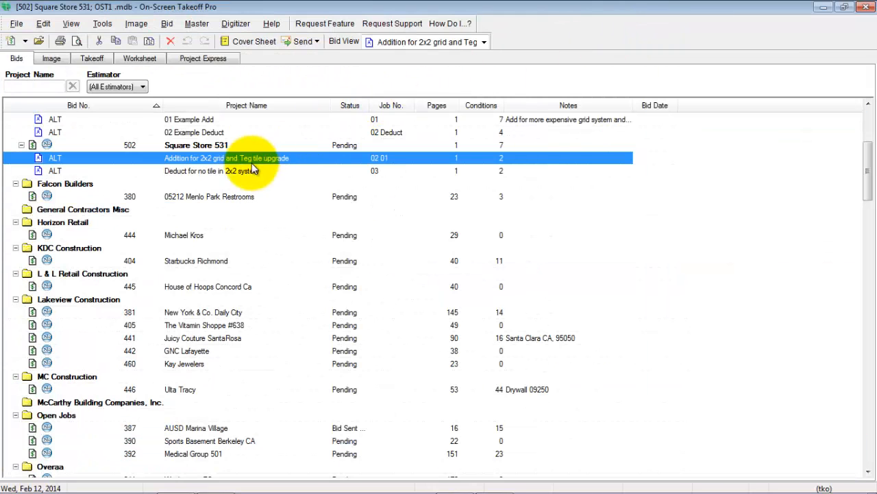
pyautogui.click(203, 172)
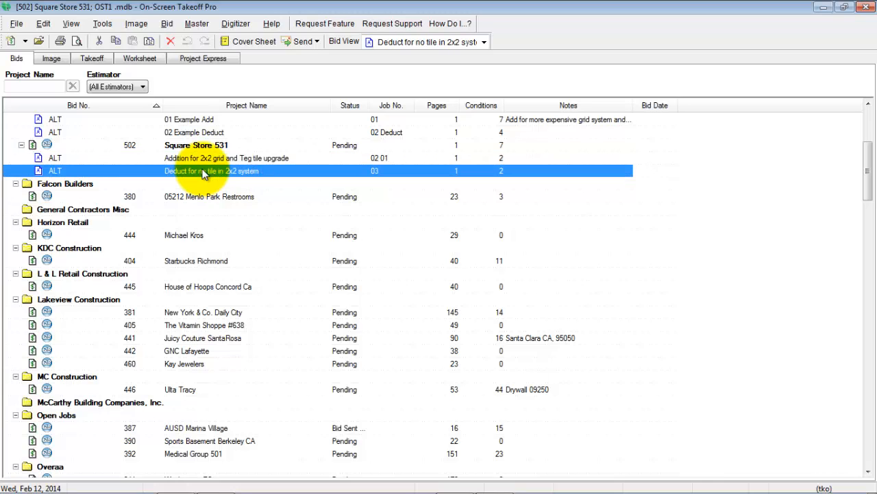
pyautogui.click(48, 63)
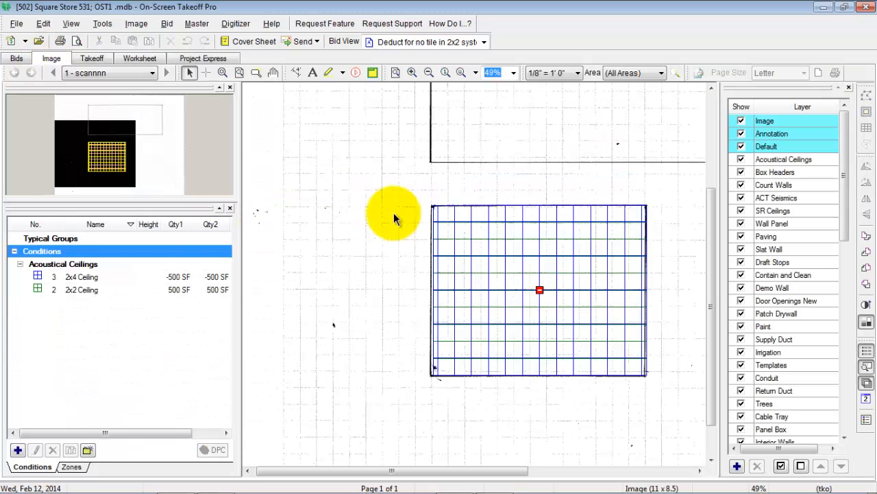
# Step: Examine the deduct alternate's overlaid ceiling areas on the plan together with the quantities of its 2x2 Ceiling and 2x4 Ceiling conditions
pyautogui.moveTo(114, 161); pyautogui.dragTo(135, 136)
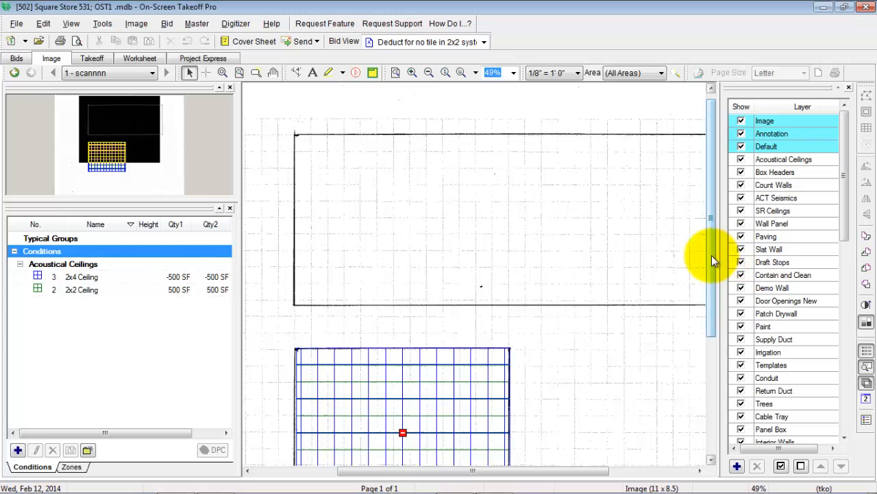
pyautogui.moveTo(712, 255); pyautogui.dragTo(710, 321)
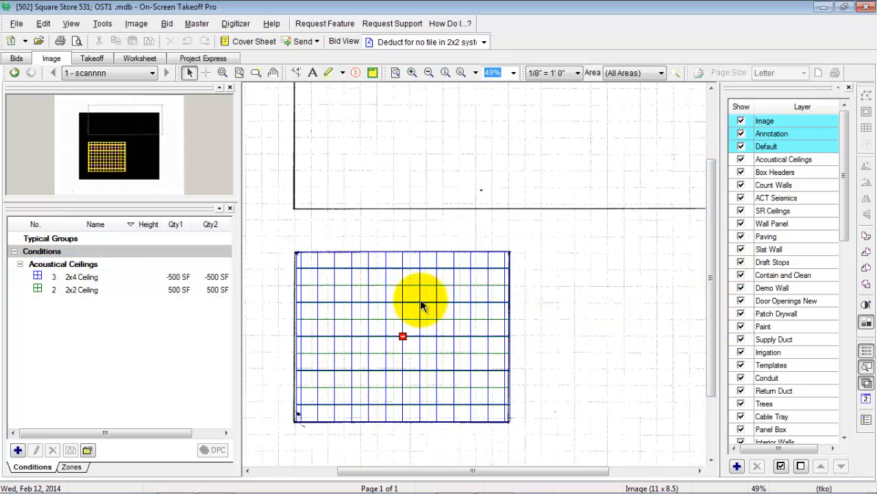
pyautogui.click(144, 293)
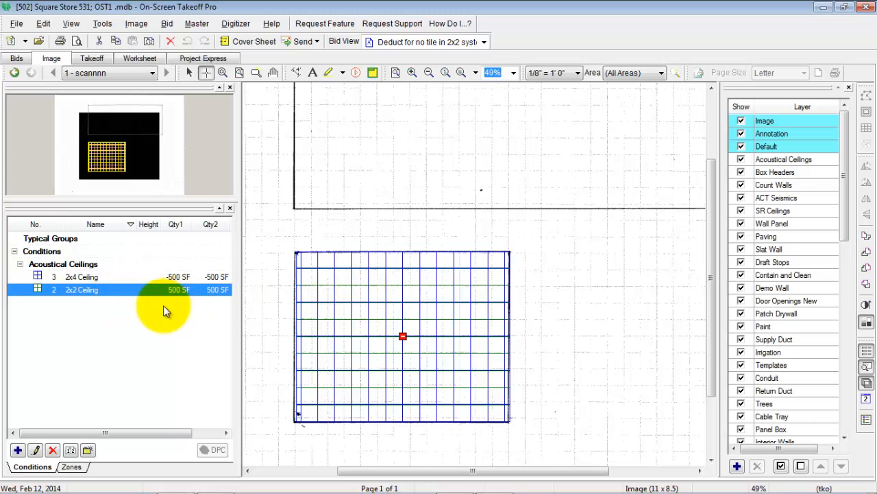
pyautogui.click(120, 277)
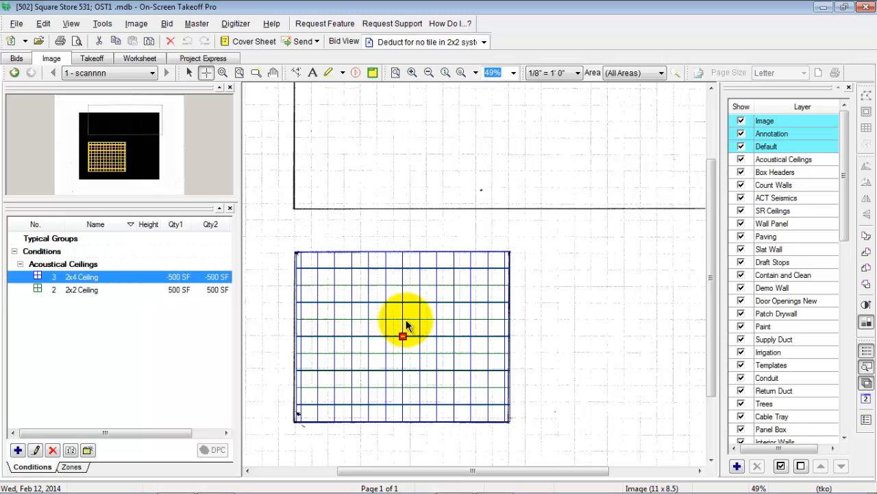
# Step: Move the 2x2 Ceiling area beside the 2x4 Ceiling area, and try counting it as a negative quantity before restoring its positive count
pyautogui.moveTo(393, 312); pyautogui.dragTo(624, 312)
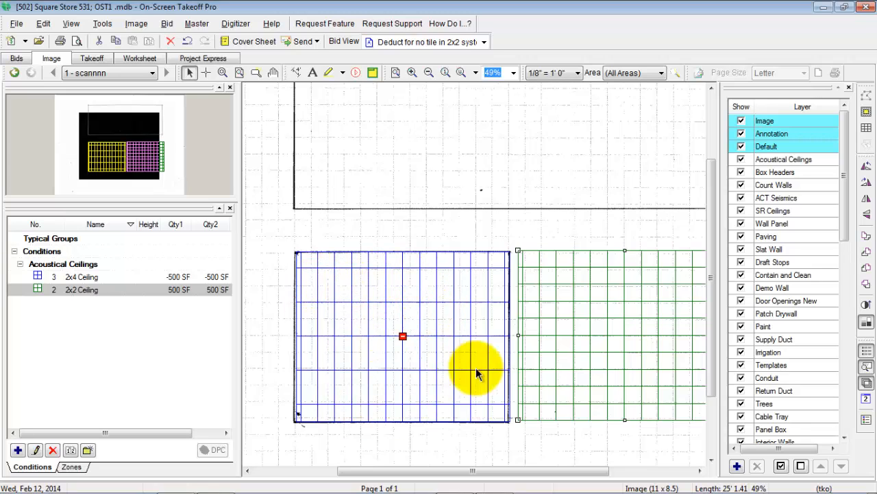
pyautogui.rightClick(392, 318)
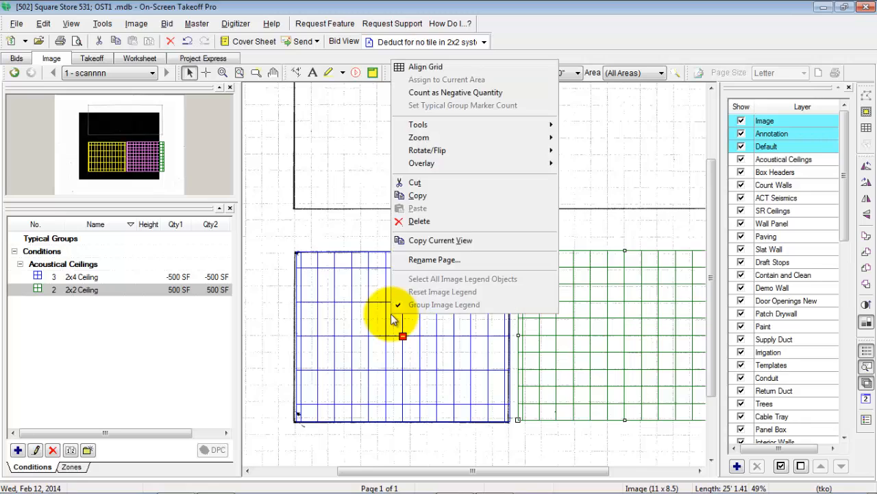
pyautogui.click(441, 94)
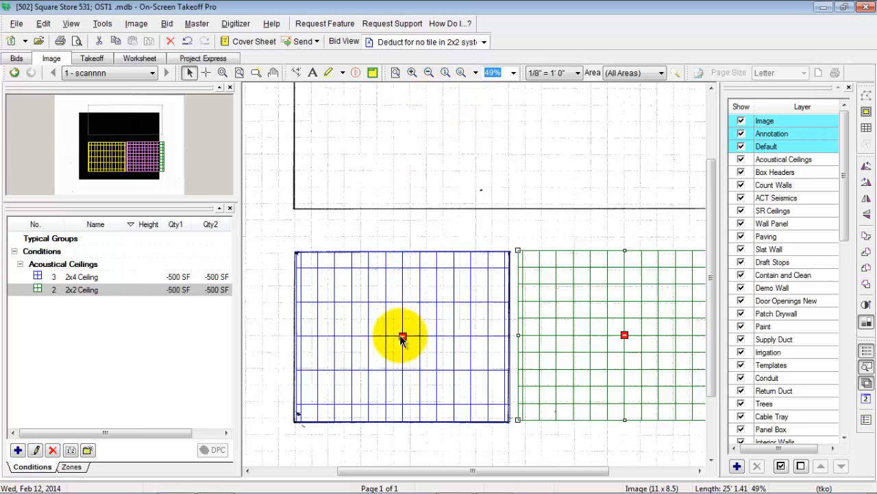
pyautogui.rightClick(595, 312)
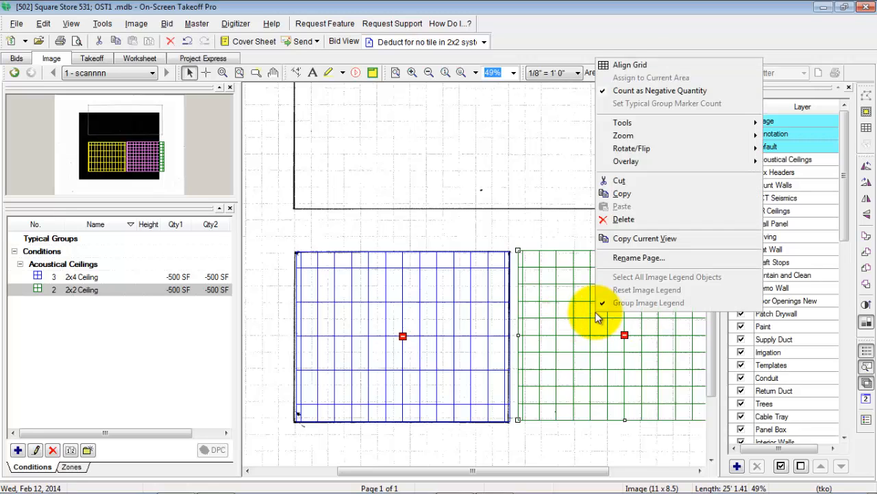
pyautogui.click(608, 93)
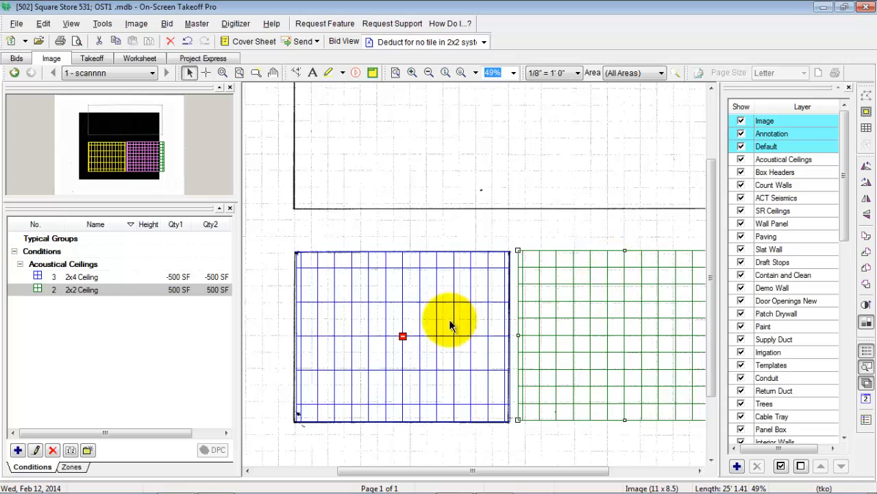
# Step: Compare the separated 2x4 and 2x2 Ceiling areas, and move the 2x2 Ceiling area back over the 2x4 Ceiling area
pyautogui.click(407, 316)
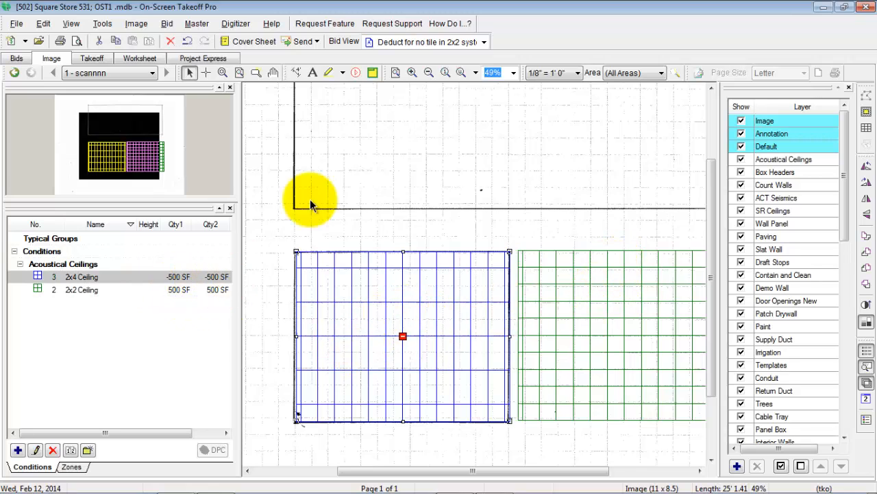
pyautogui.moveTo(351, 393)
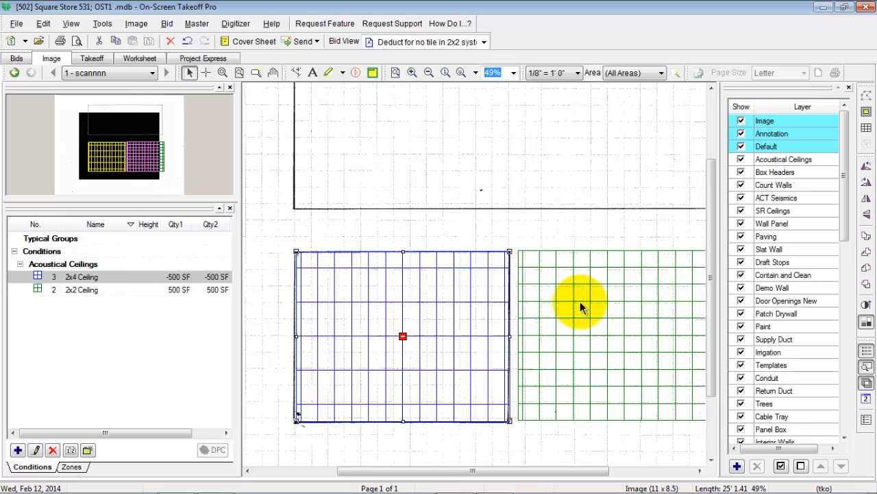
pyautogui.click(85, 290)
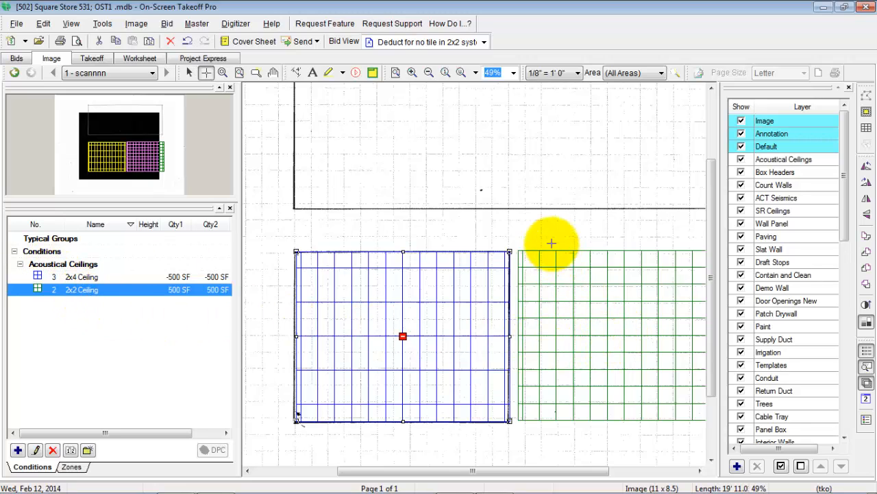
pyautogui.press('Escape')
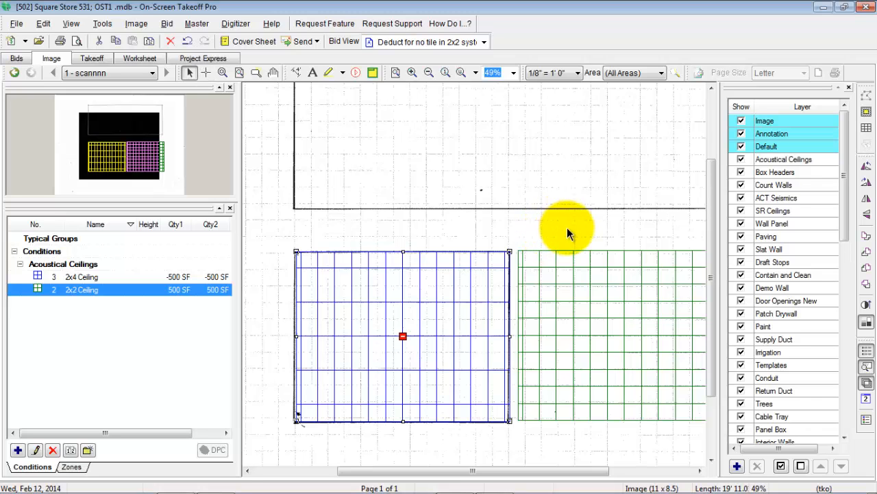
pyautogui.click(601, 307)
pyautogui.moveTo(605, 313); pyautogui.dragTo(392, 312)
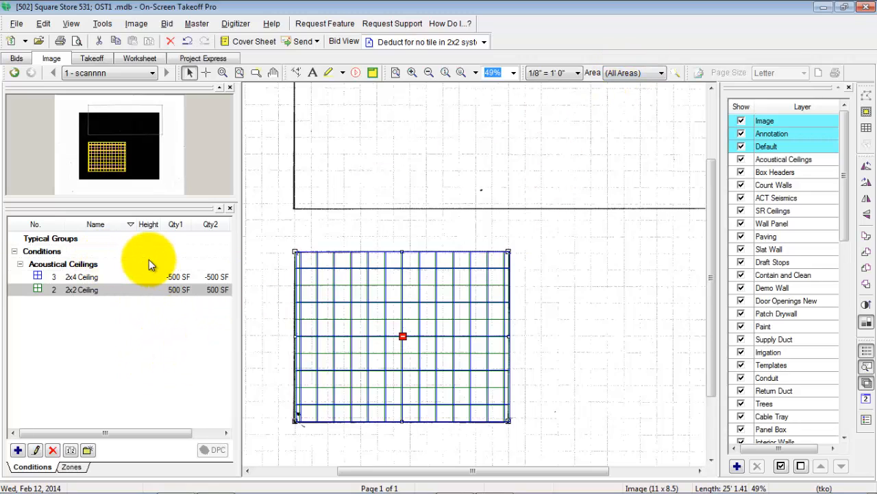
# Step: Switch to Quick Bid and open the conditions of the alternate "Deduct for no tile in 2x2 system"
pyautogui.click(824, 9)
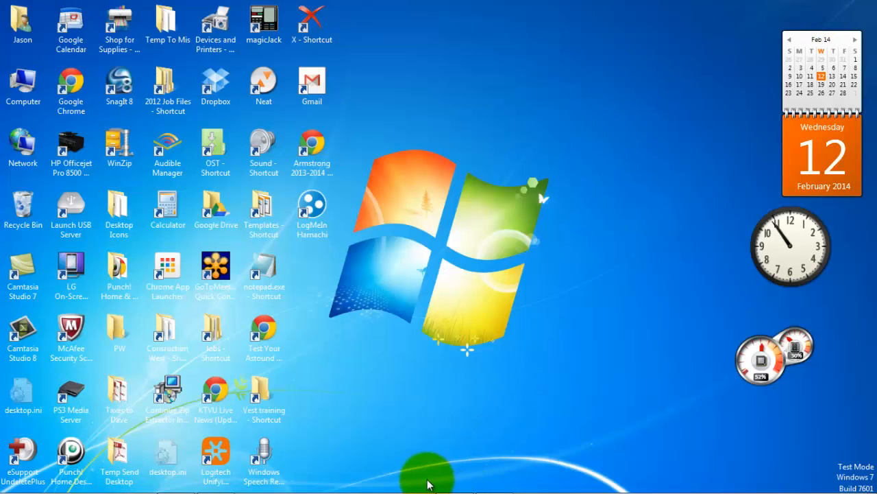
pyautogui.moveTo(428, 484)
pyautogui.click(218, 482)
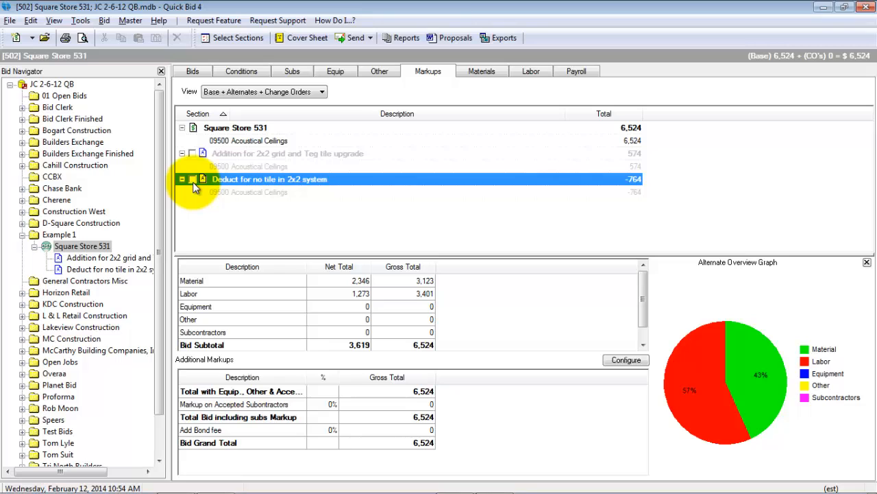
pyautogui.click(108, 273)
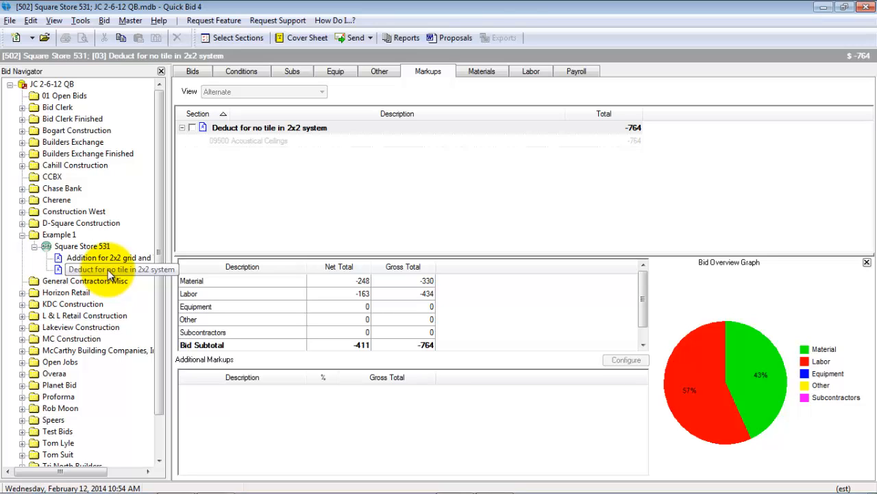
pyautogui.click(110, 273)
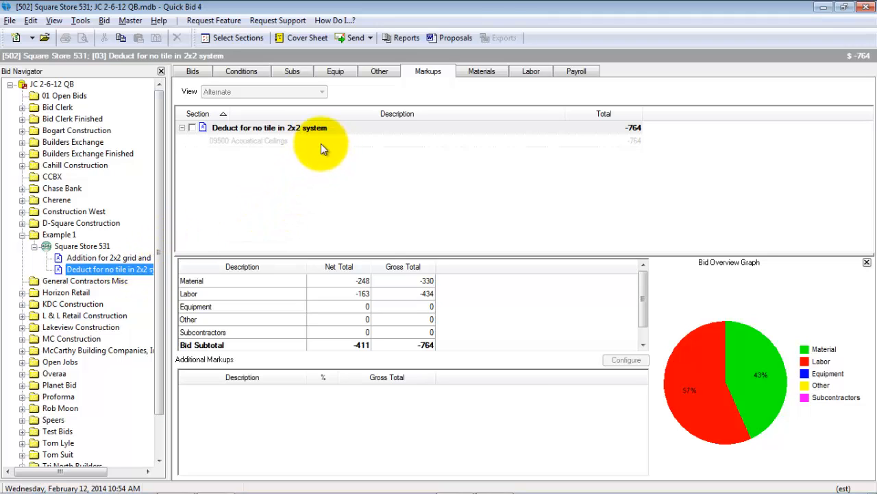
pyautogui.click(241, 72)
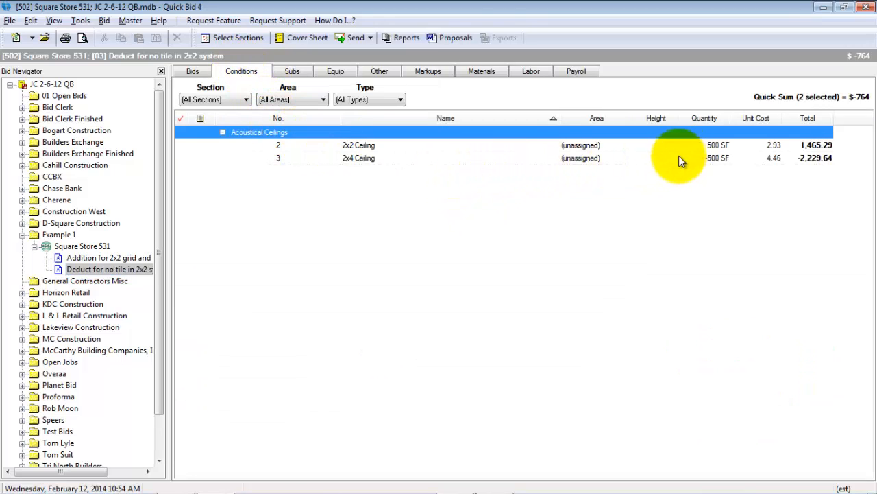
# Step: Review the items, quantities and pricing of the deduct alternate's 2x4 Ceiling condition and its 2x2 Ceiling condition
pyautogui.click(609, 159)
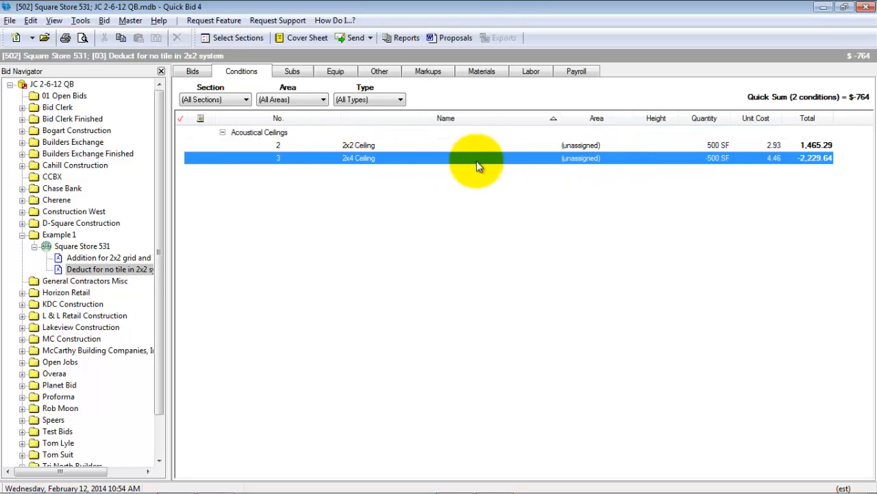
pyautogui.doubleClick(653, 158)
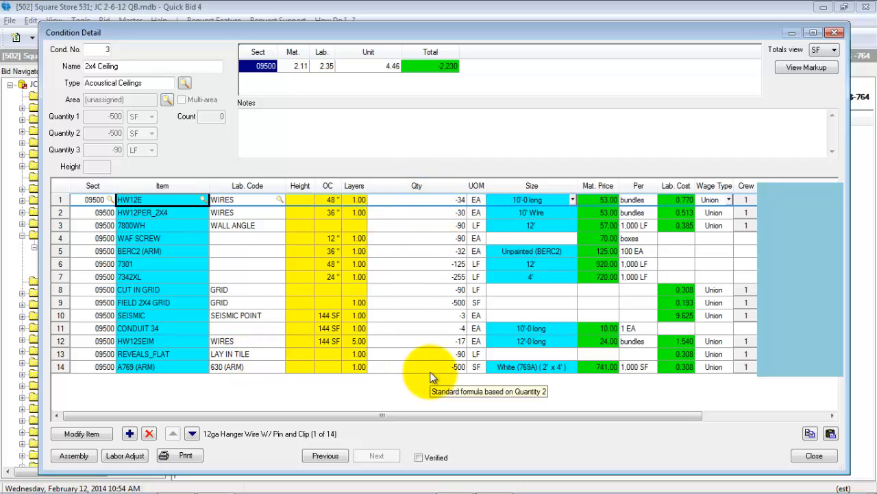
pyautogui.click(805, 456)
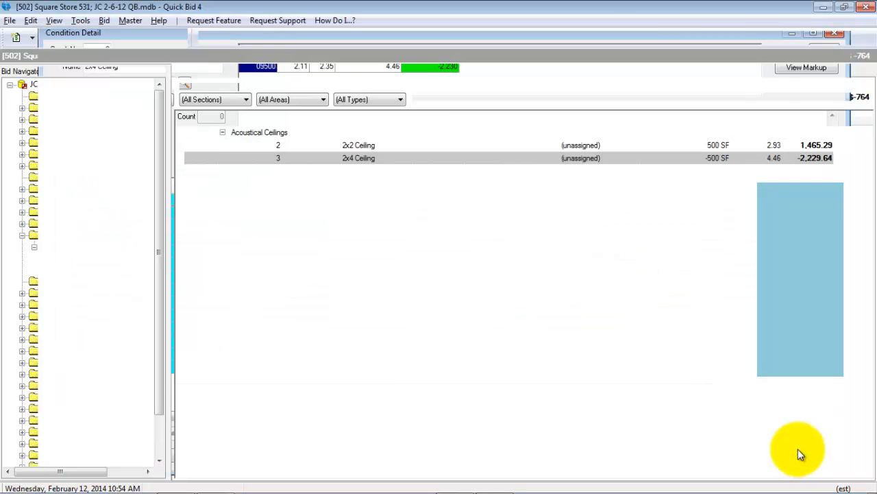
pyautogui.doubleClick(432, 143)
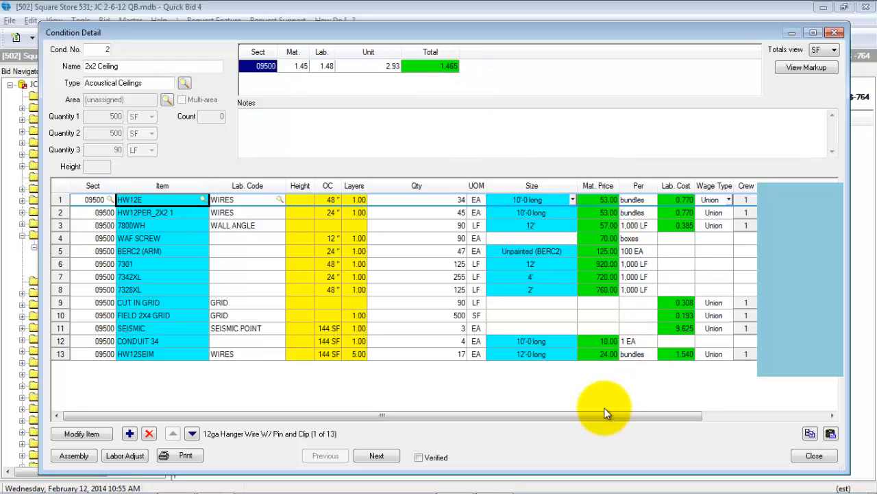
pyautogui.click(813, 456)
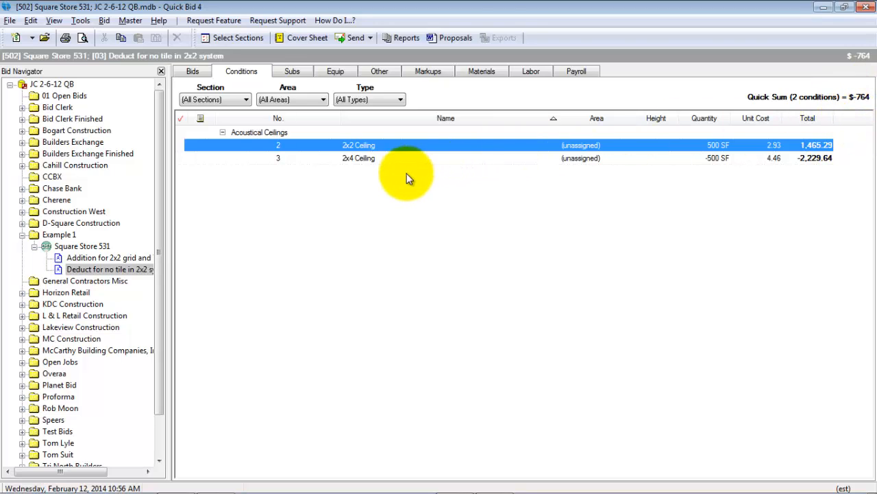
# Step: Include both alternates, the 2x2 grid and Teg tile upgrade and the no-tile deduct, in the markups of the Square Store 531 base bid
pyautogui.click(65, 250)
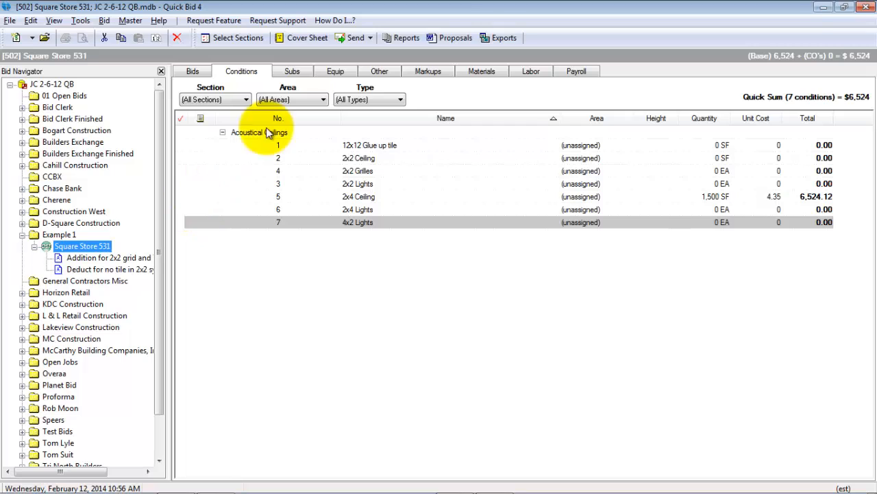
pyautogui.click(427, 72)
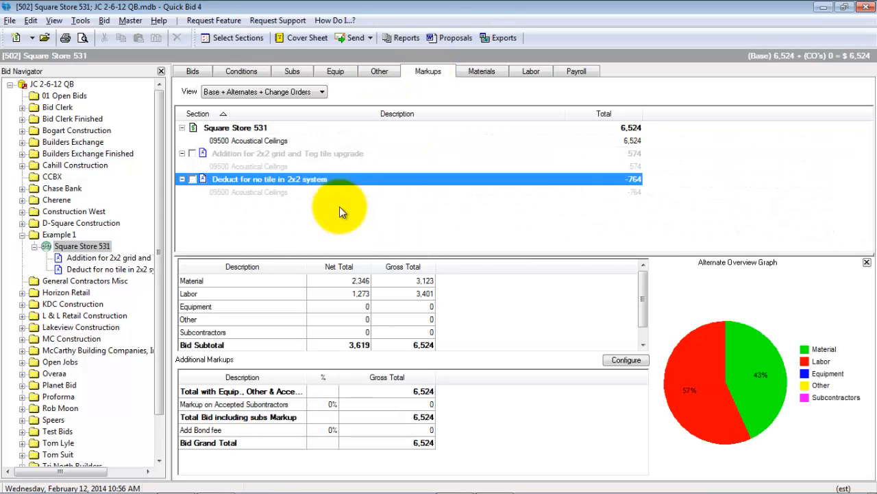
pyautogui.click(286, 132)
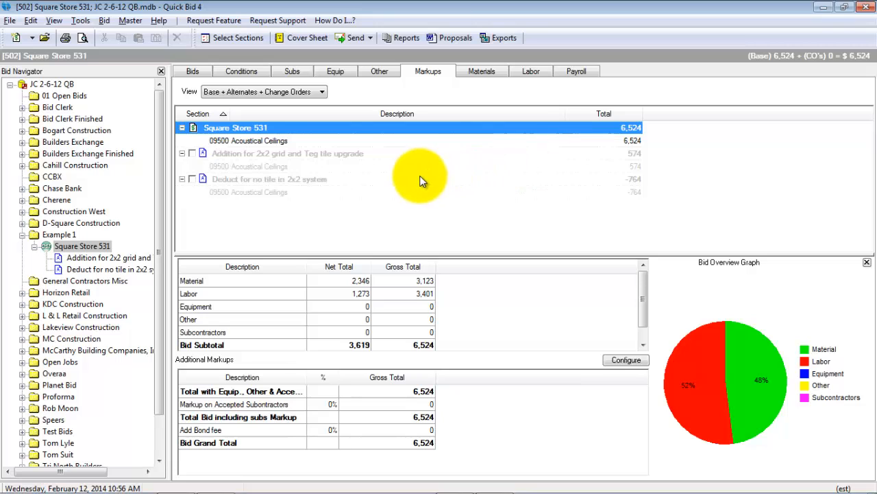
pyautogui.click(193, 155)
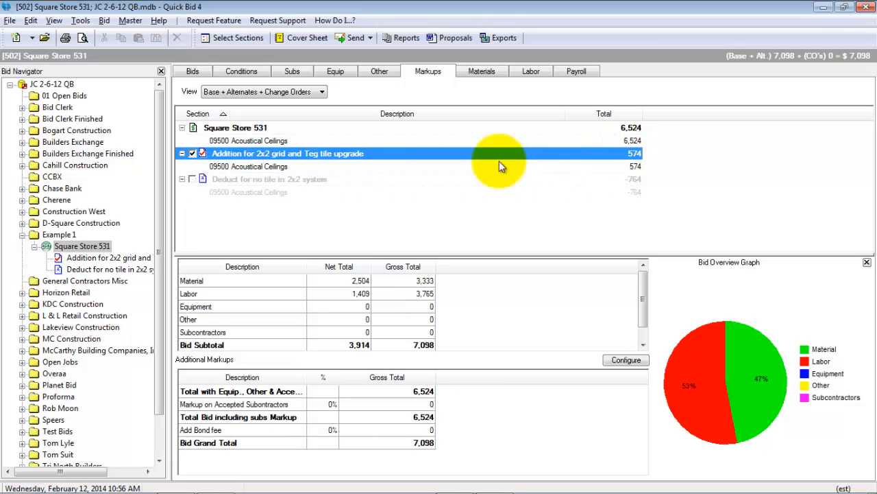
pyautogui.click(343, 179)
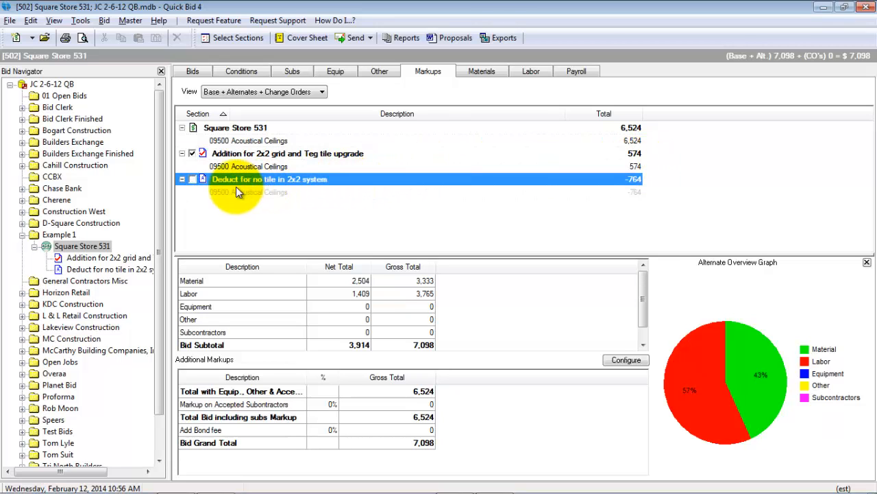
pyautogui.click(193, 179)
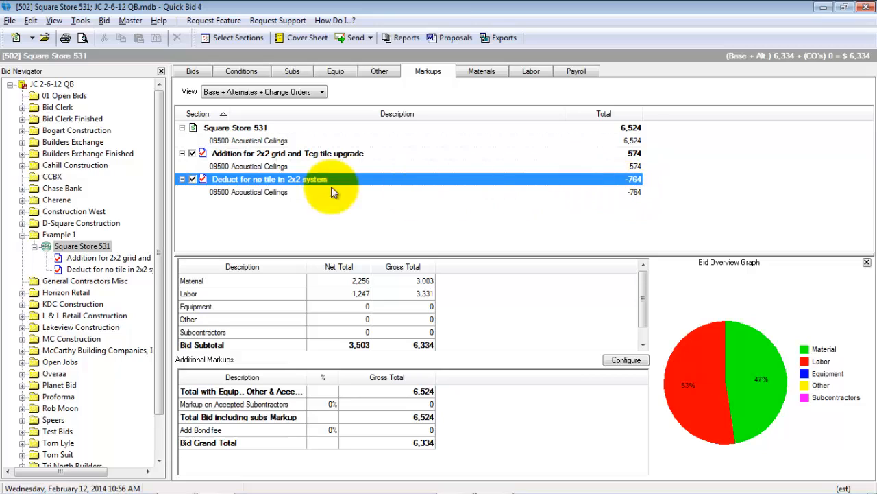
# Step: Exclude both alternates from the Square Store 531 markups, and include only "Deduct for no tile in 2x2 system" again
pyautogui.click(193, 180)
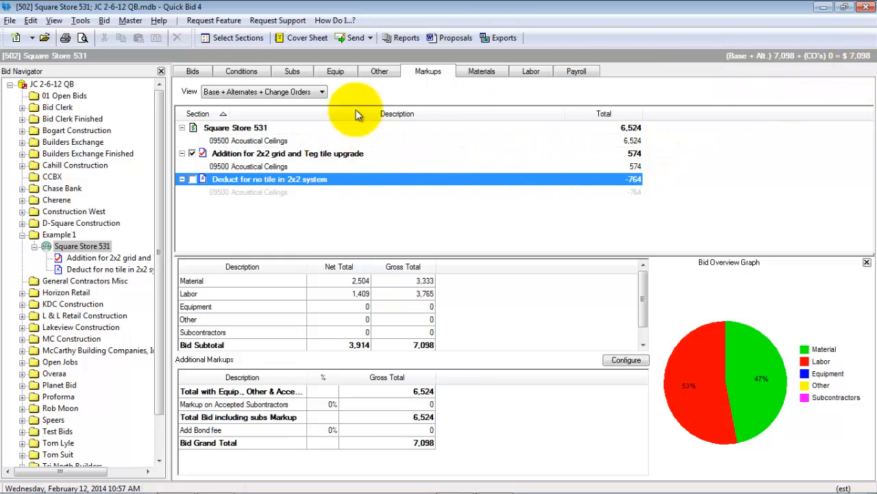
pyautogui.click(192, 153)
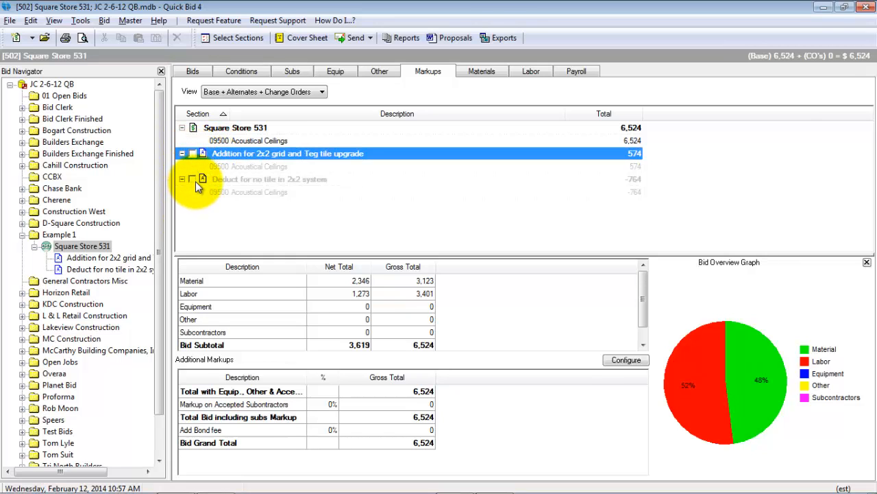
pyautogui.click(192, 179)
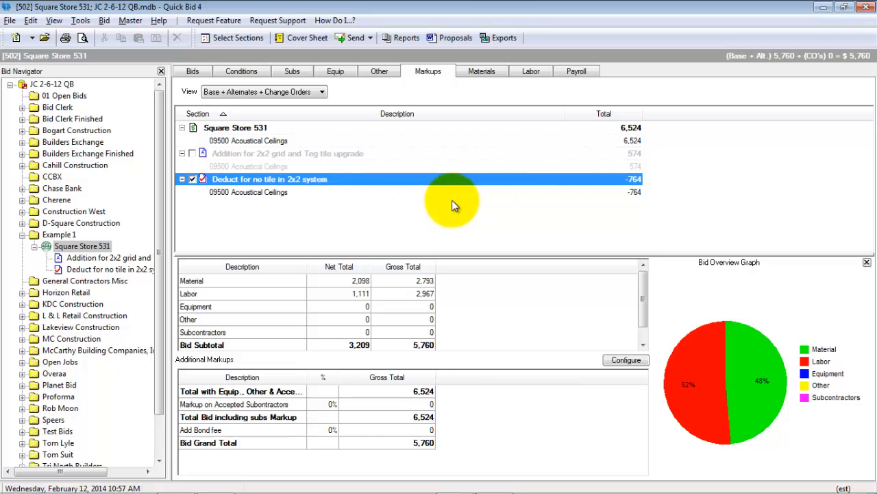
# Step: Try the markups with only the 2x2 grid and Teg tile upgrade accepted, and include the no-tile deduct alongside it
pyautogui.click(192, 153)
pyautogui.click(194, 180)
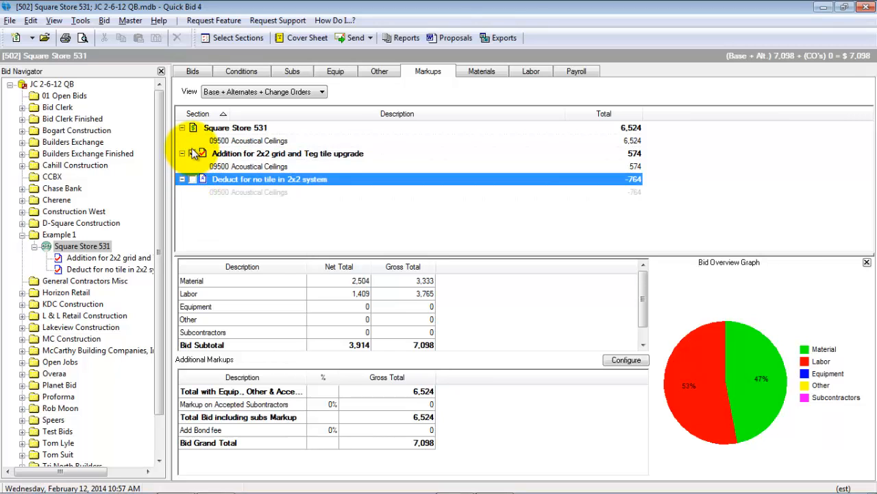
pyautogui.click(193, 155)
pyautogui.click(193, 154)
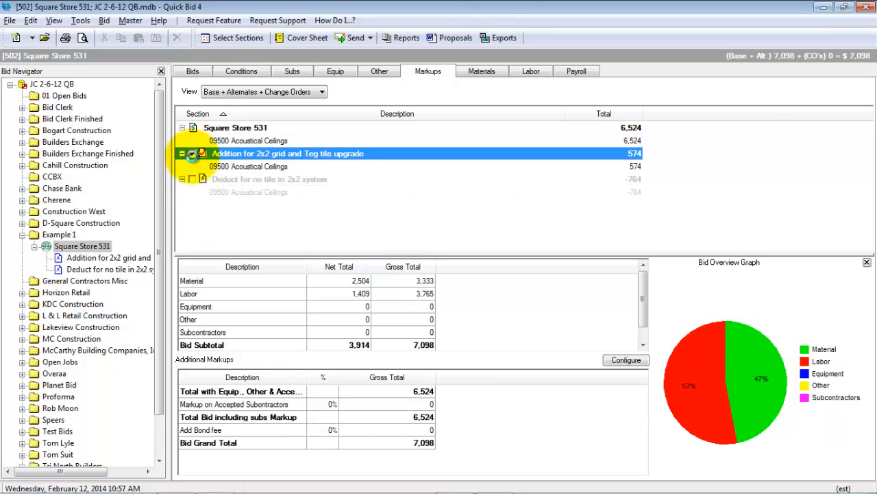
pyautogui.click(193, 179)
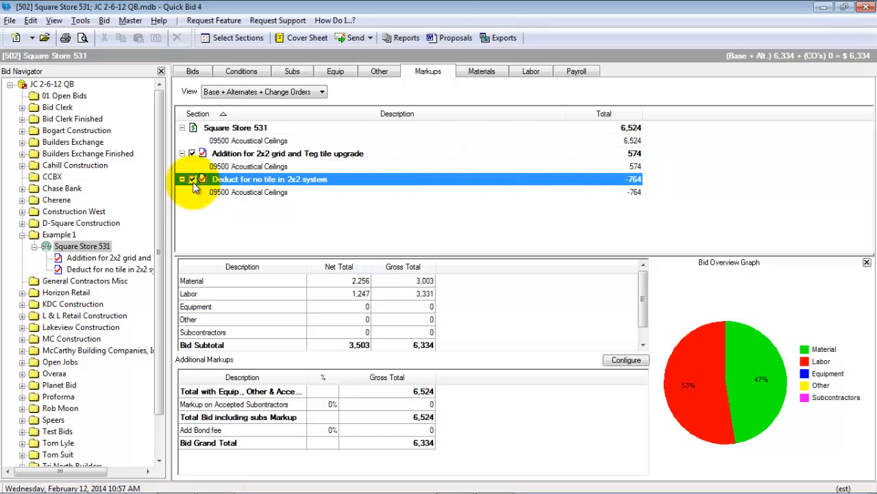
# Step: Exclude both the 2x2 grid and Teg tile upgrade and the no-tile deduct from the markups, and select the Square Store 531 base bid
pyautogui.click(193, 153)
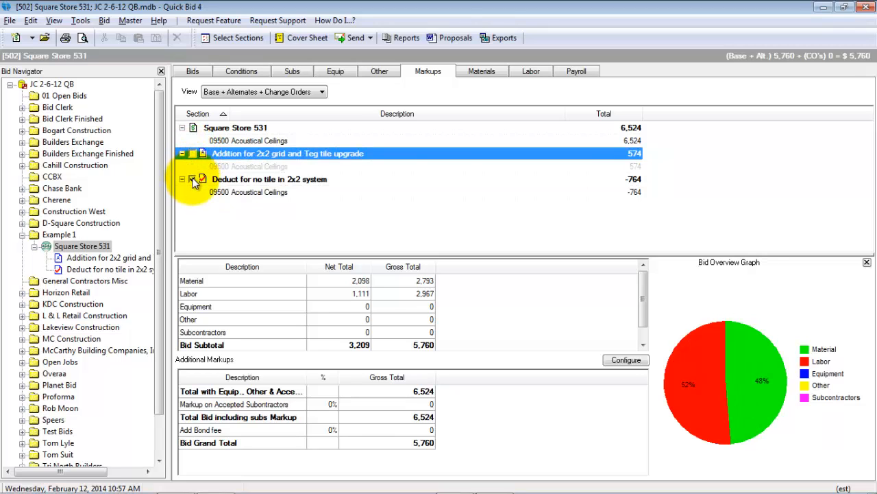
pyautogui.click(192, 179)
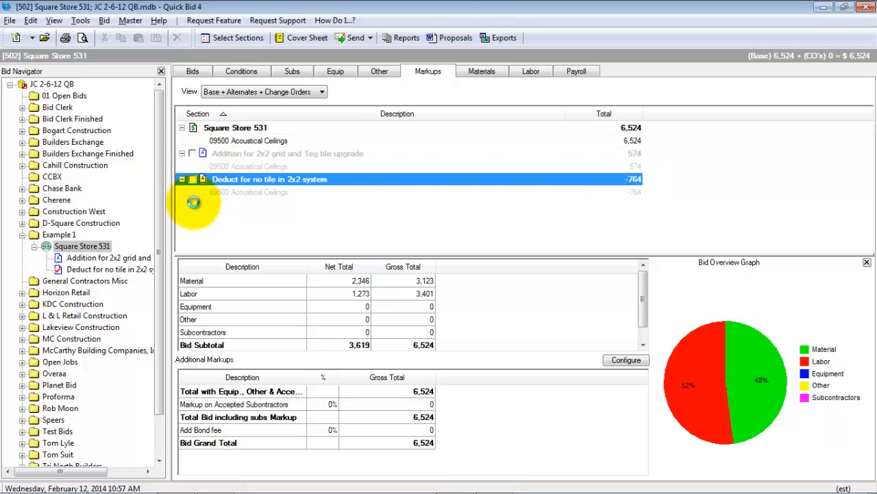
pyautogui.click(57, 251)
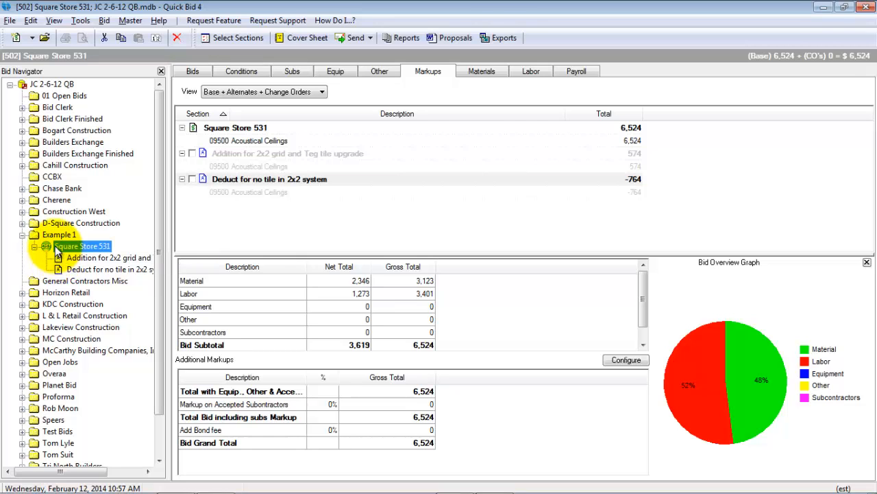